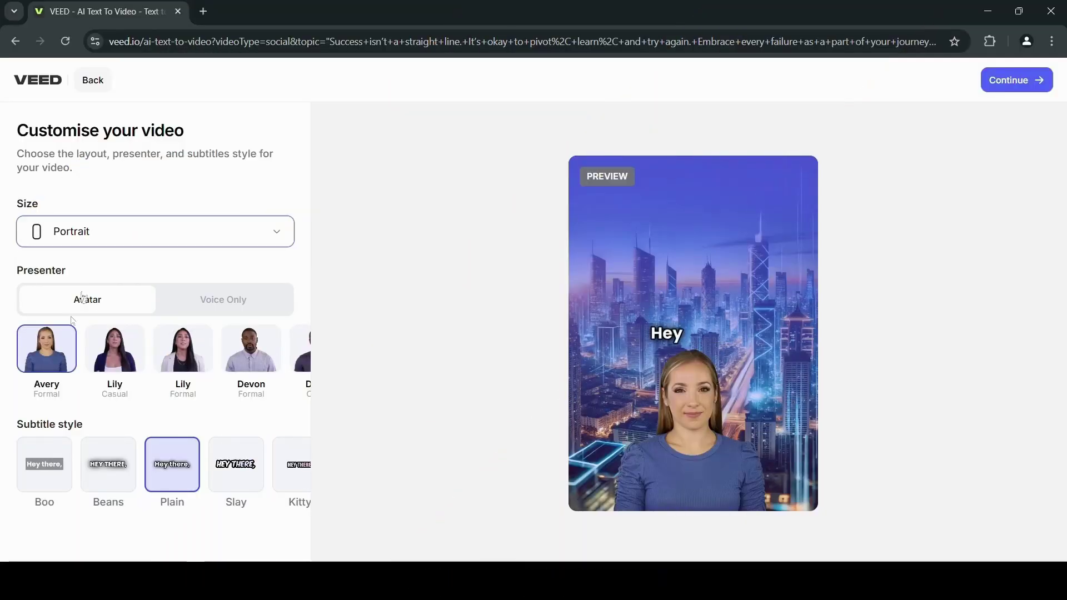
- Pick Taylor (Formal) from the presenter carousel and continue to the script review
scroll(142, 347, "right", 3)
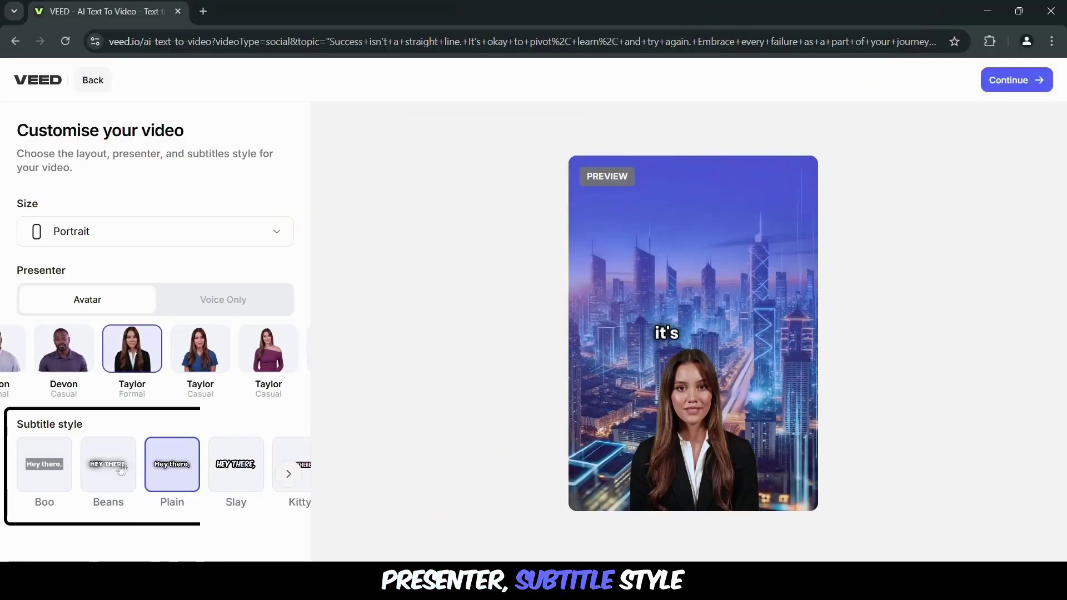
scroll(173, 464, "right", 3)
left_click(195, 465)
scroll(178, 465, "left", 3)
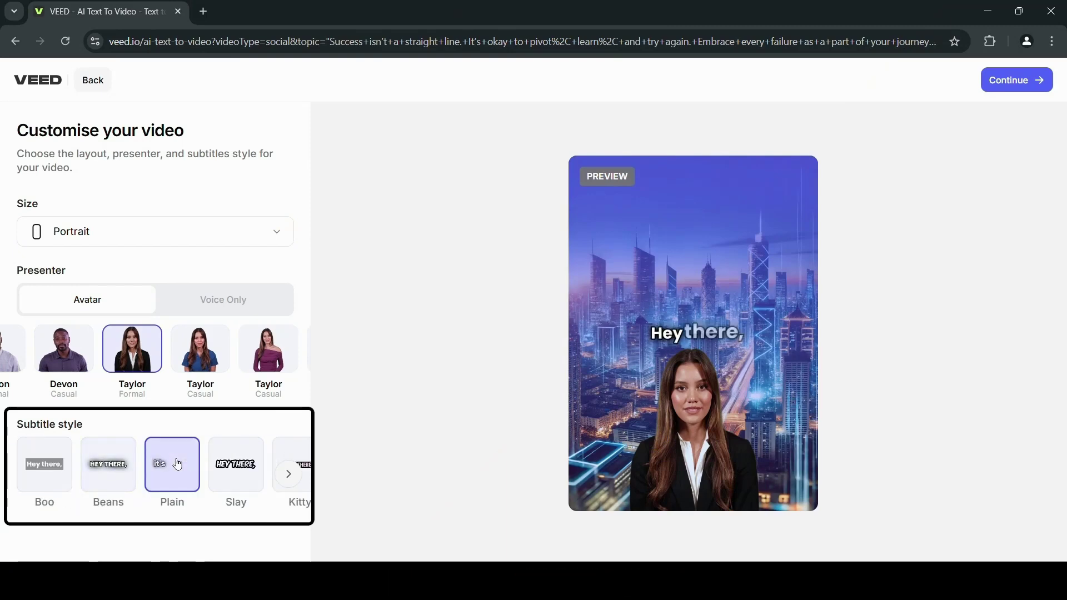
left_click(1051, 84)
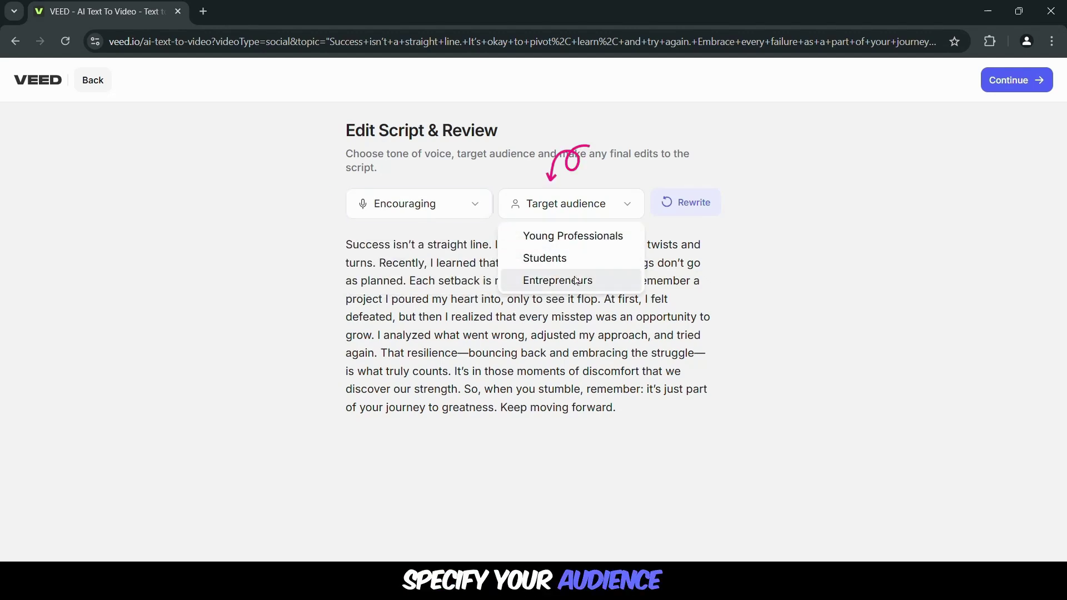
- Target Young Professionals and rewrite the script, which now ends with 'What's your latest lesson?'
left_click(573, 235)
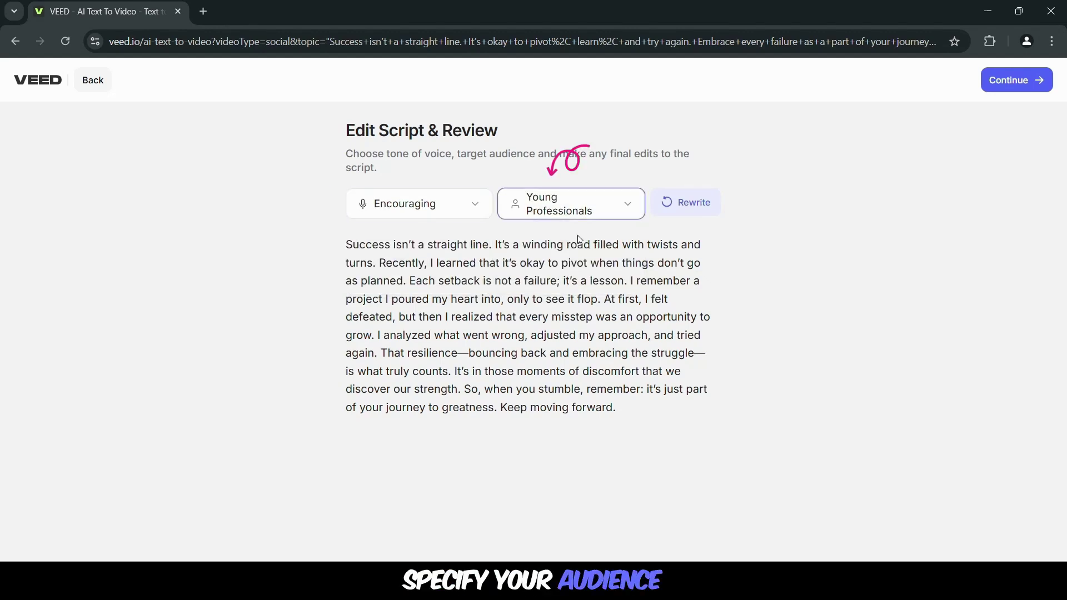
left_click(705, 203)
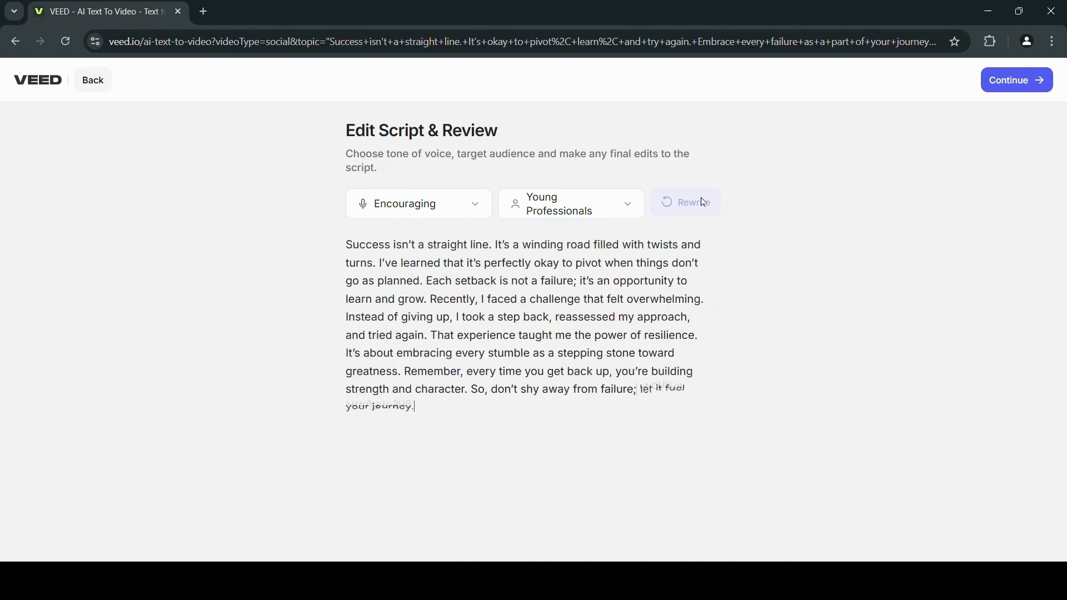
- Generate the video and play a short preview of it in the editor
left_click(1045, 85)
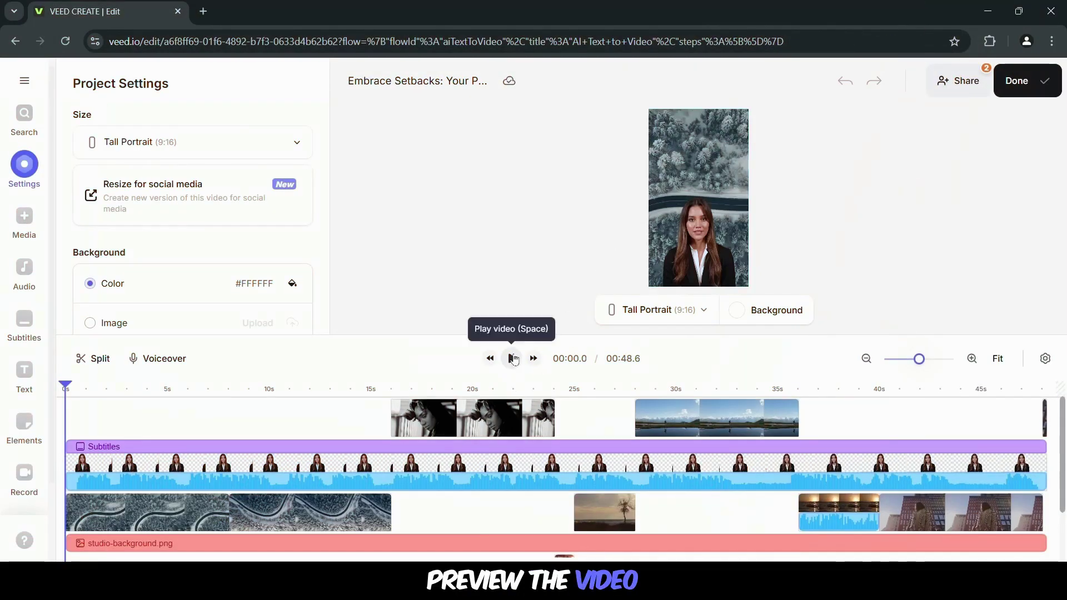
left_click(512, 359)
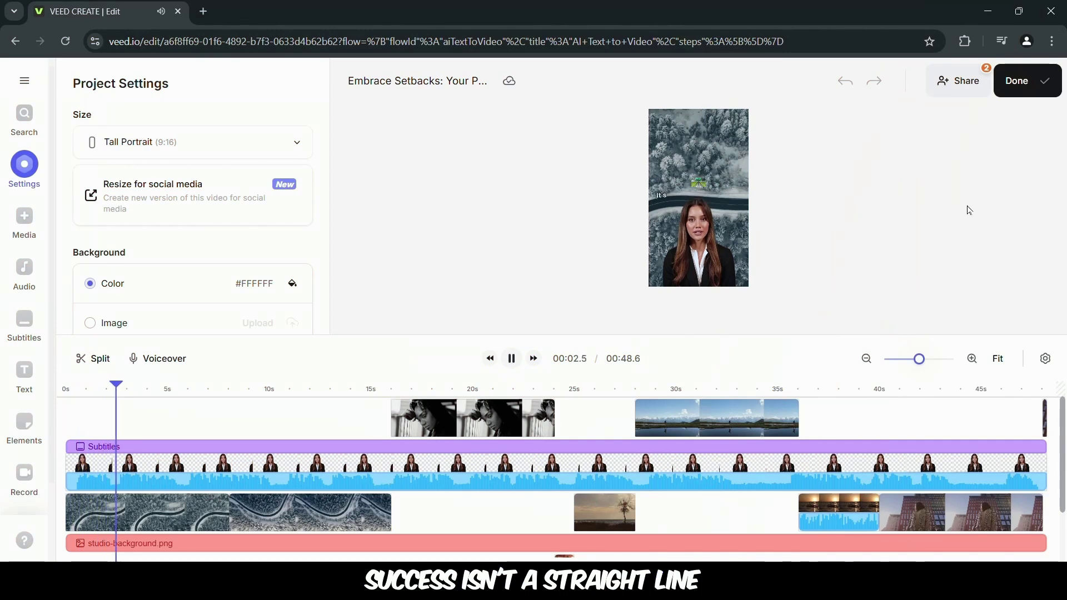
key("space")
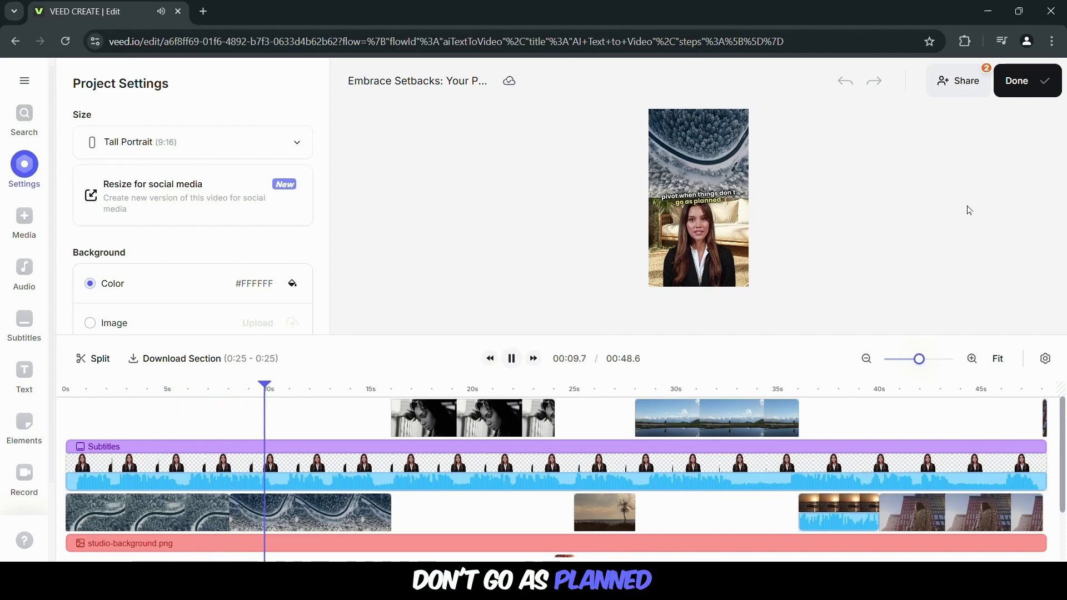
- Cut the background clip and avatar track at 44.3 seconds and delete both tails
left_click(967, 467)
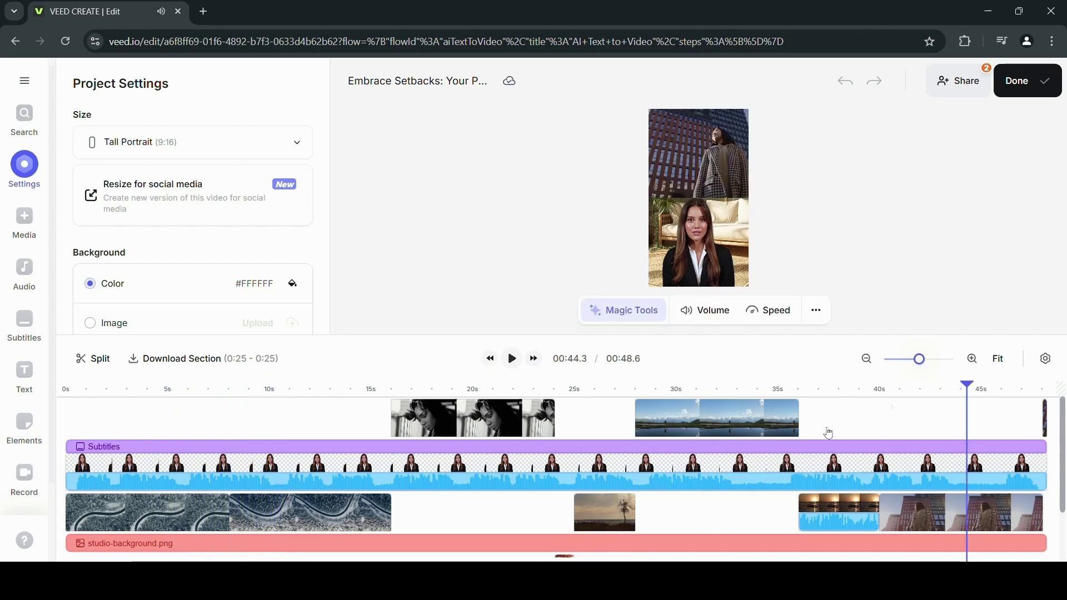
left_click(85, 360)
key("Delete")
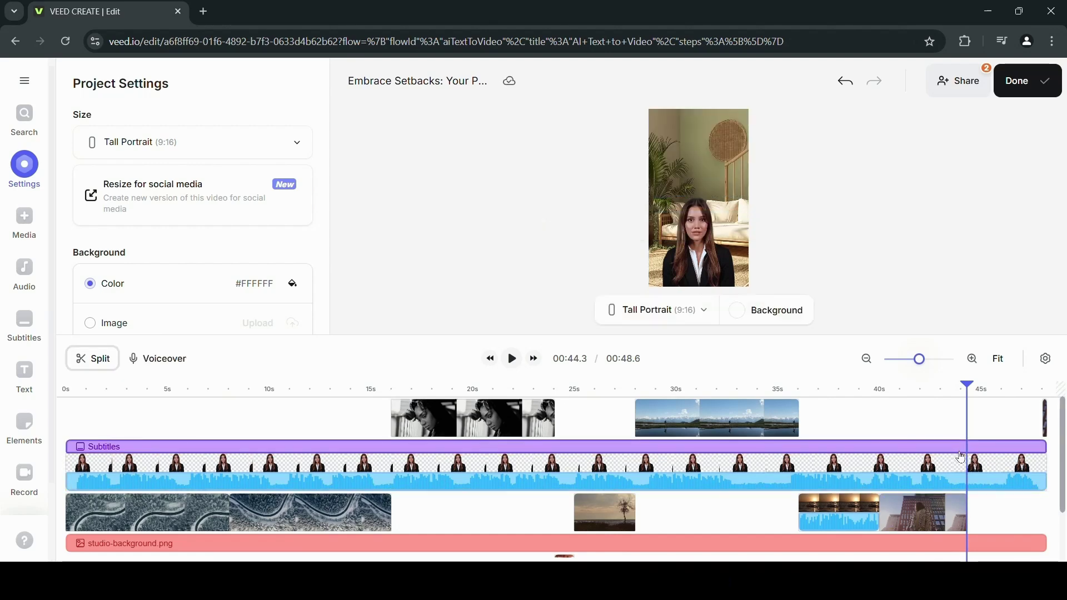
left_click(962, 457)
left_click(102, 367)
key("Delete")
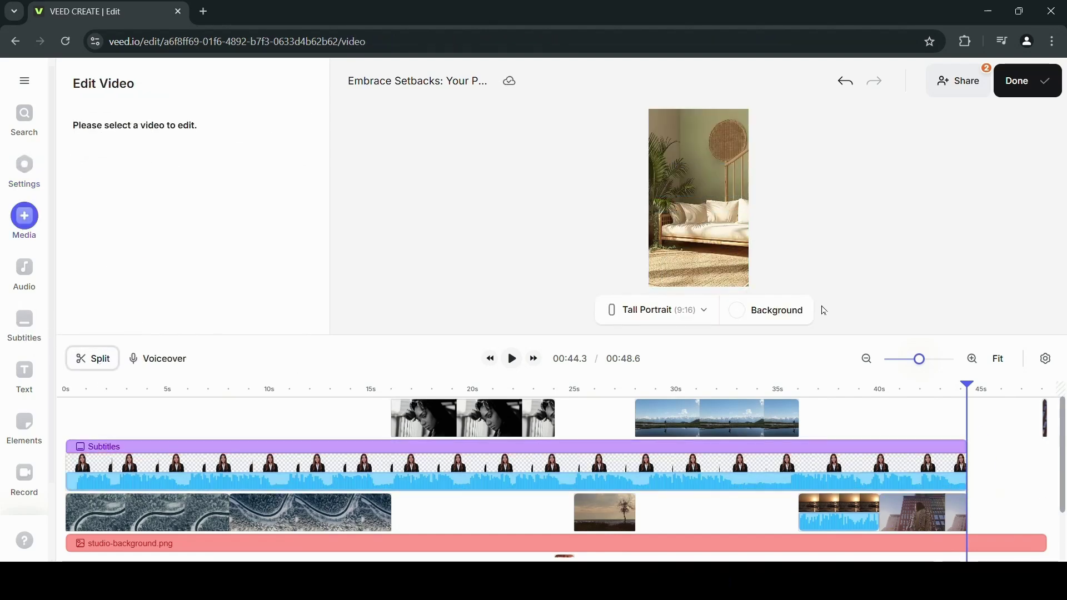
- Open the subtitles and drag the caption to the centre of the frame
left_click(82, 544)
left_click(110, 454)
left_click(698, 199)
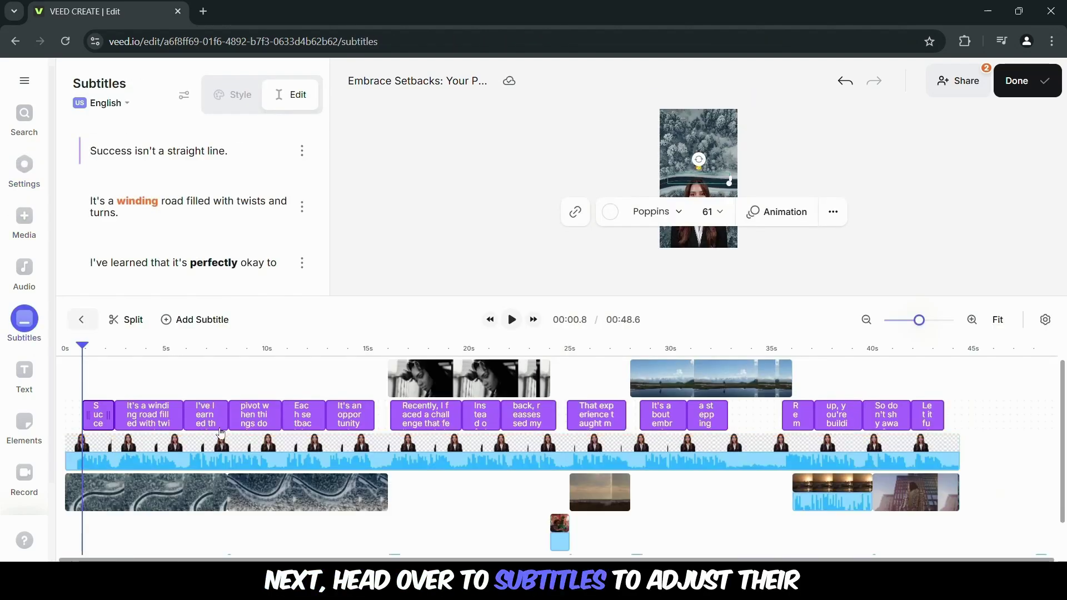
left_click(712, 212)
left_click(721, 159)
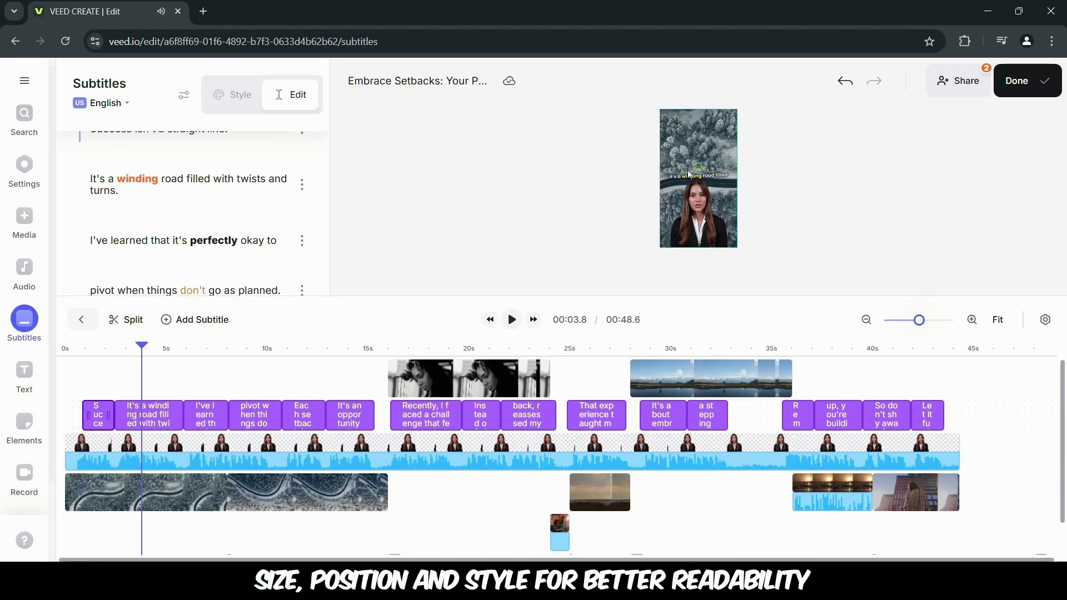
mouse_move(695, 181)
left_mouse_down()
mouse_move(687, 189)
mouse_move(689, 172)
left_mouse_up()
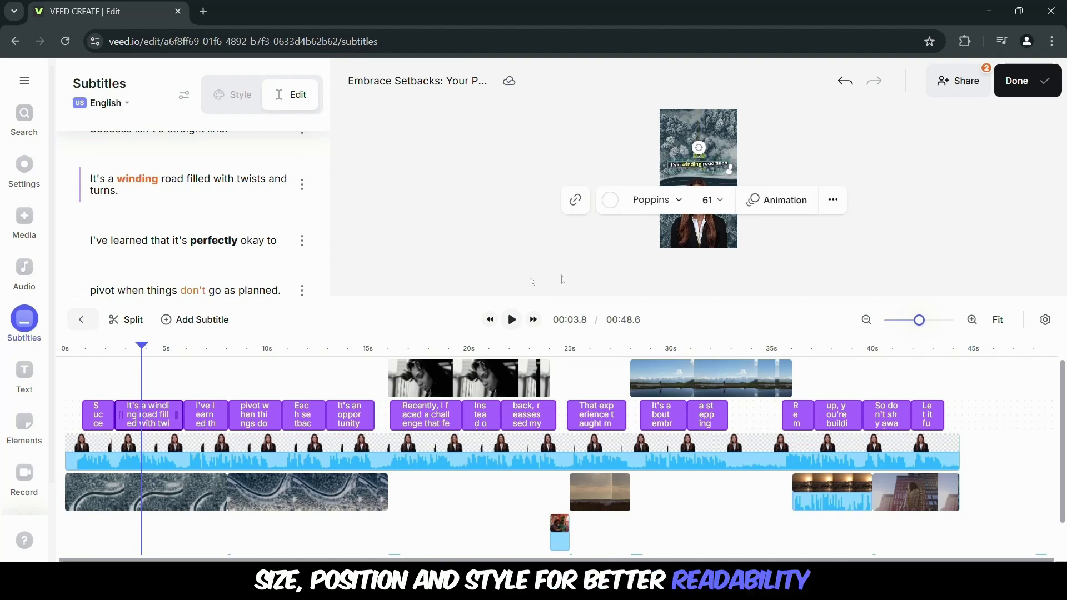
- Apply the Ali preset from the subtitle style presets
left_click(247, 103)
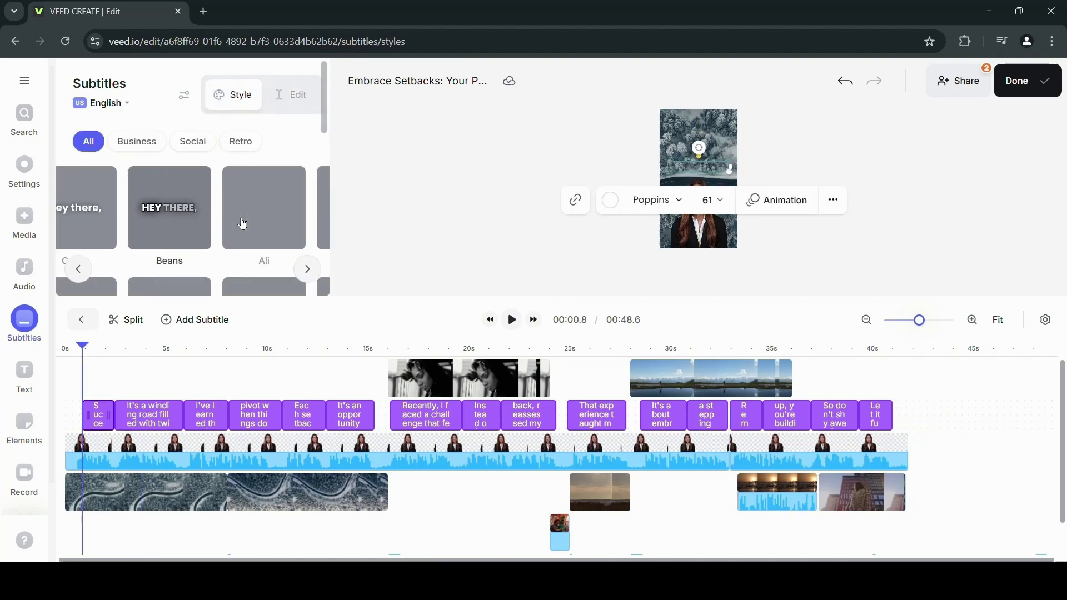
left_click(166, 223)
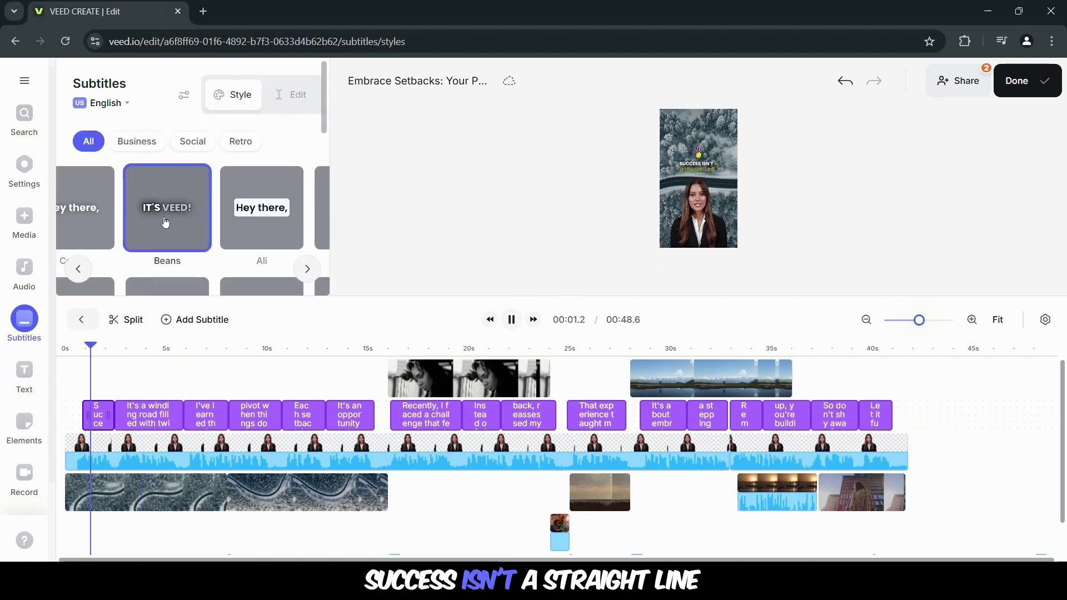
left_click(238, 221)
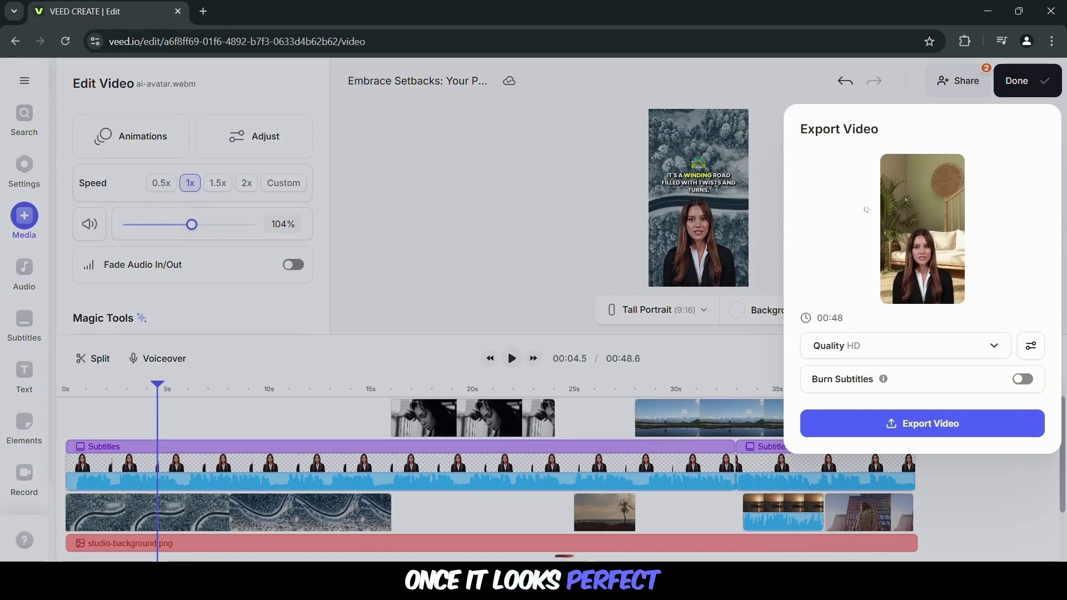
- Export the video at HD quality
left_click(889, 346)
left_click(886, 490)
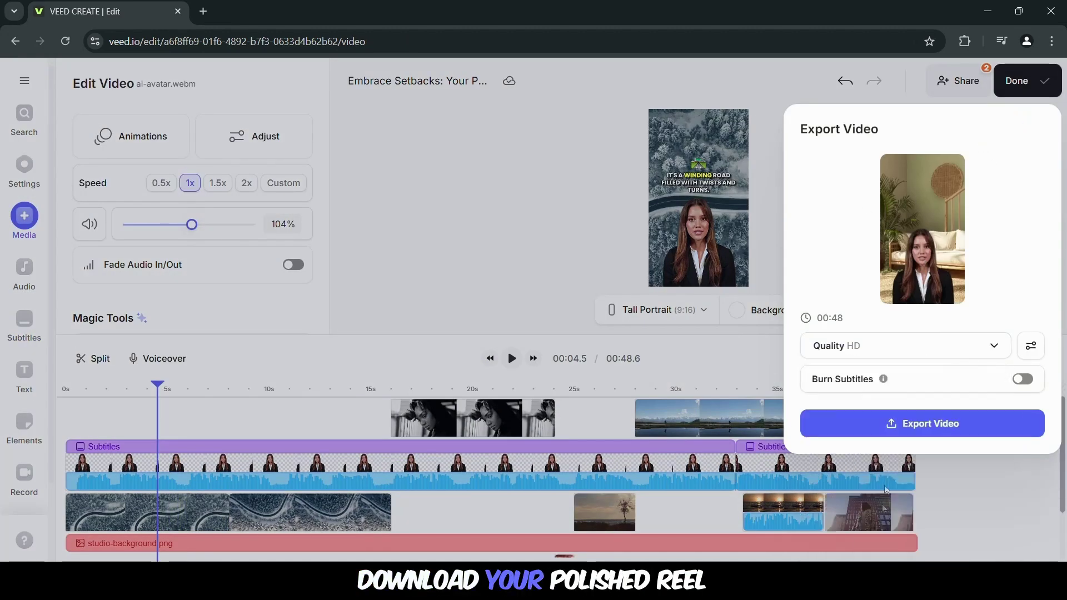
left_click(889, 422)
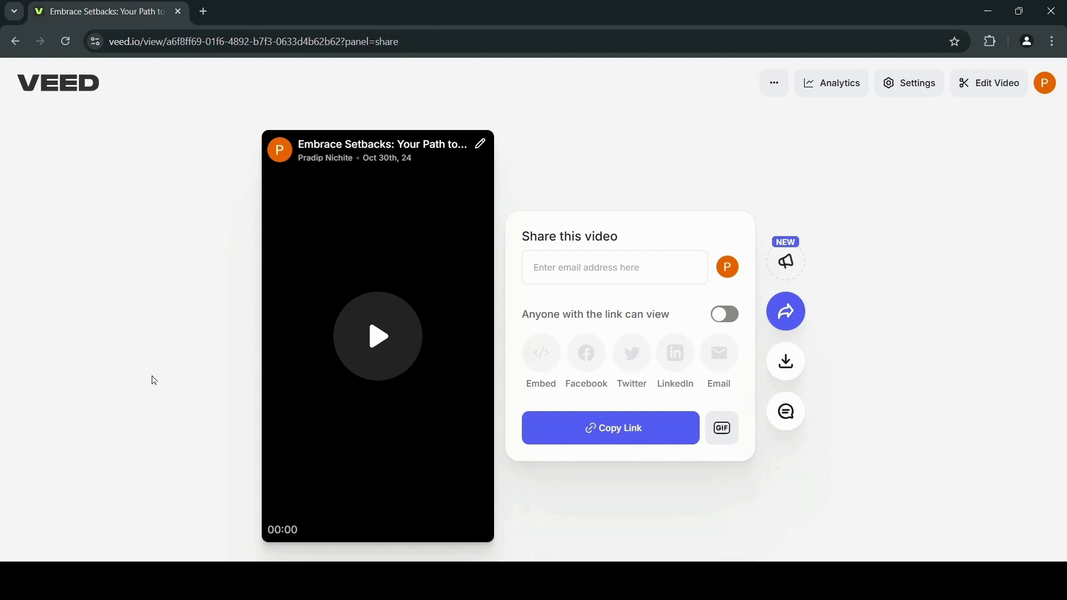
- Download the exported video as an MP4 file
left_click(362, 337)
left_click(787, 312)
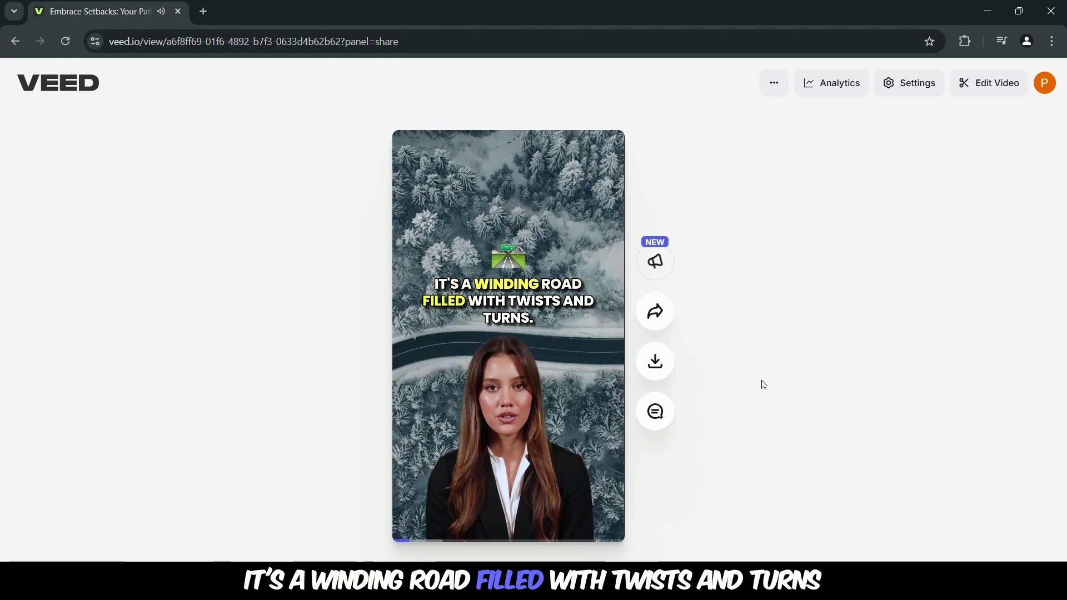
left_click(656, 361)
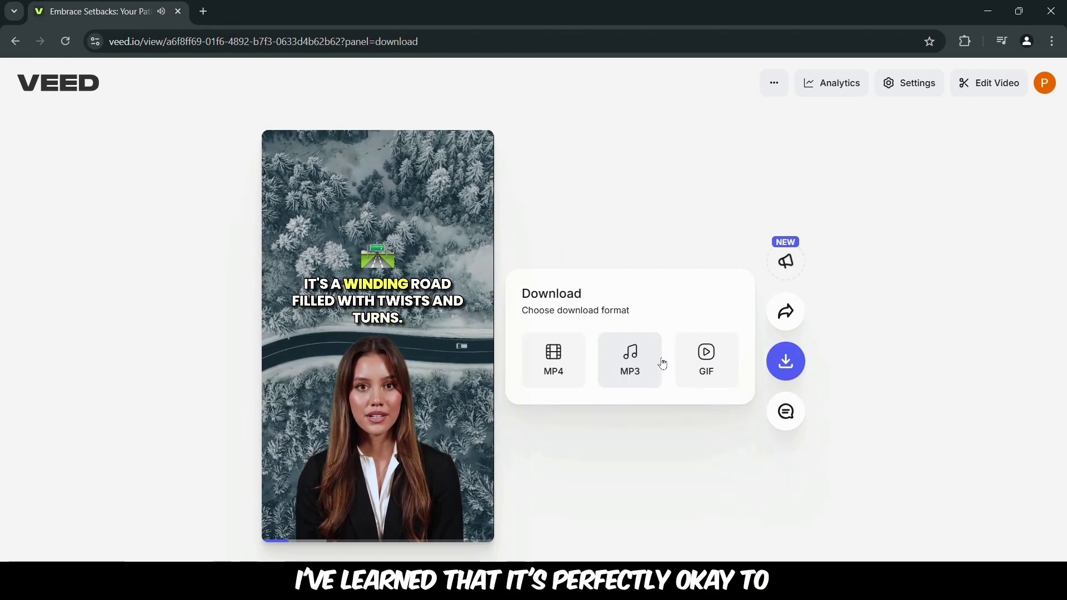
left_click(566, 367)
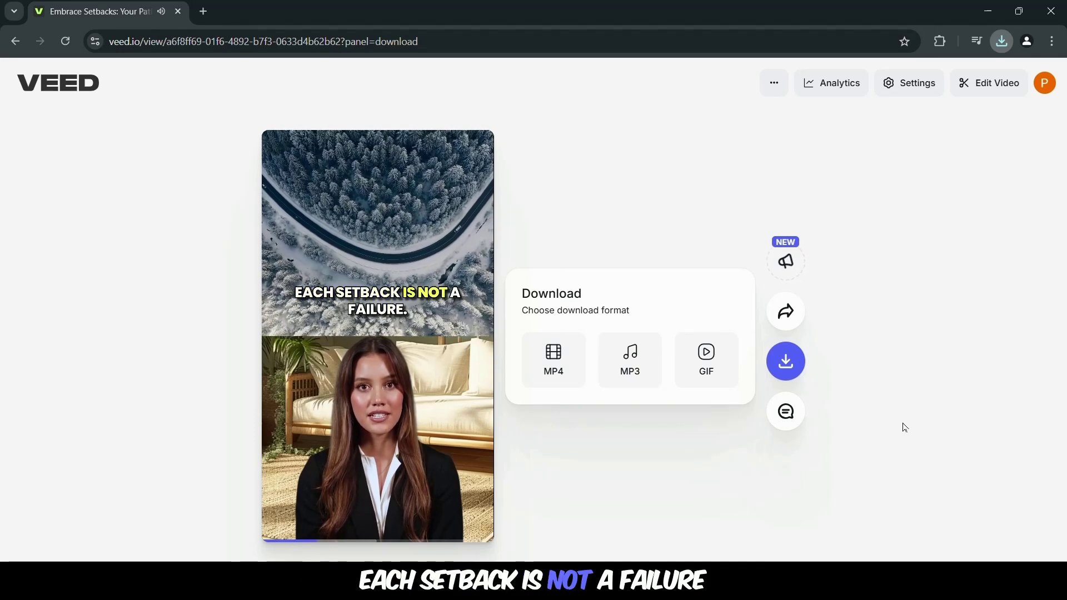
left_click(404, 332)
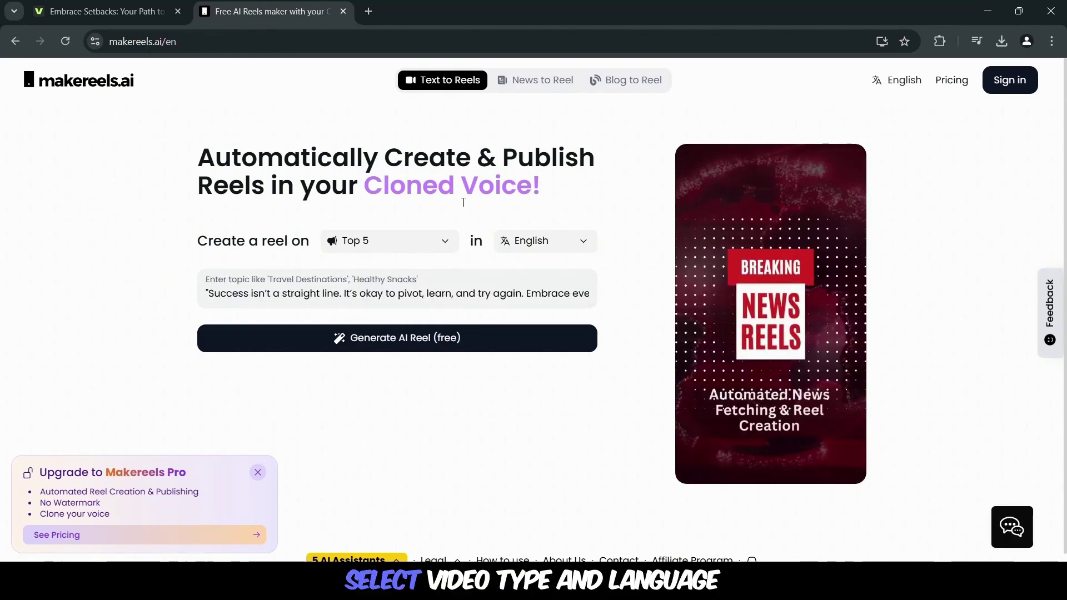
- Generate a Fact-type reel in English from the success topic
left_click(442, 240)
left_click(351, 294)
left_click(545, 241)
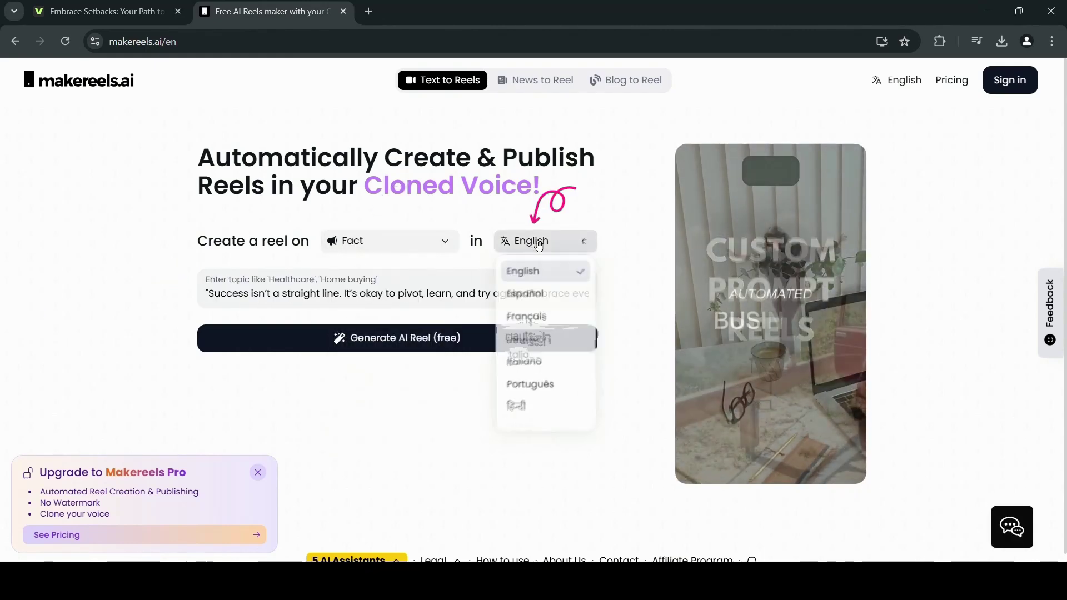
left_click(518, 269)
left_click(435, 352)
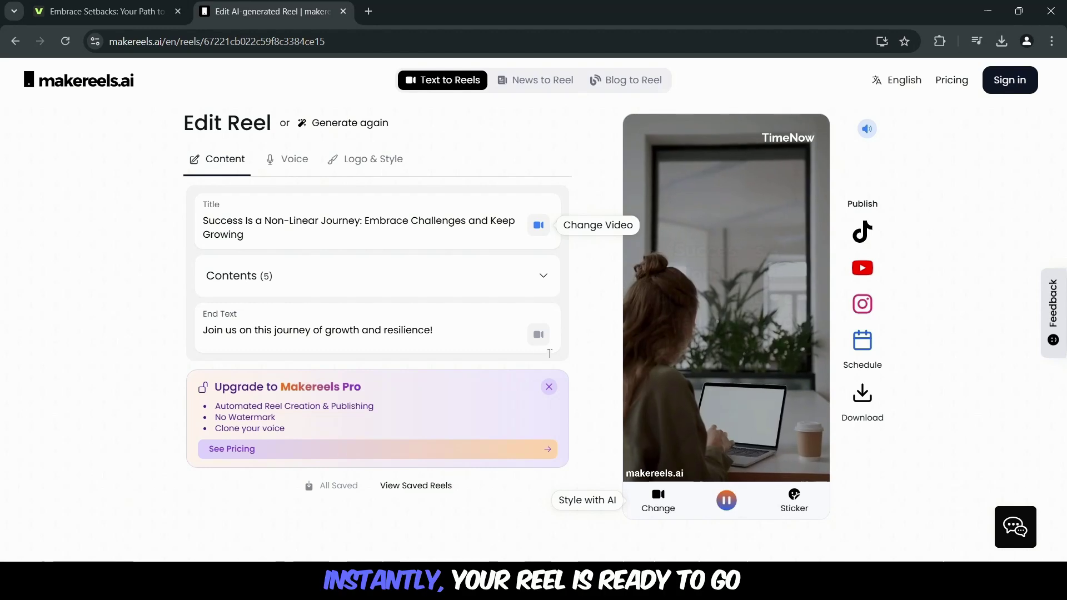
- Dismiss the Pro upgrade offer and review the reel's five content lines
left_click(548, 388)
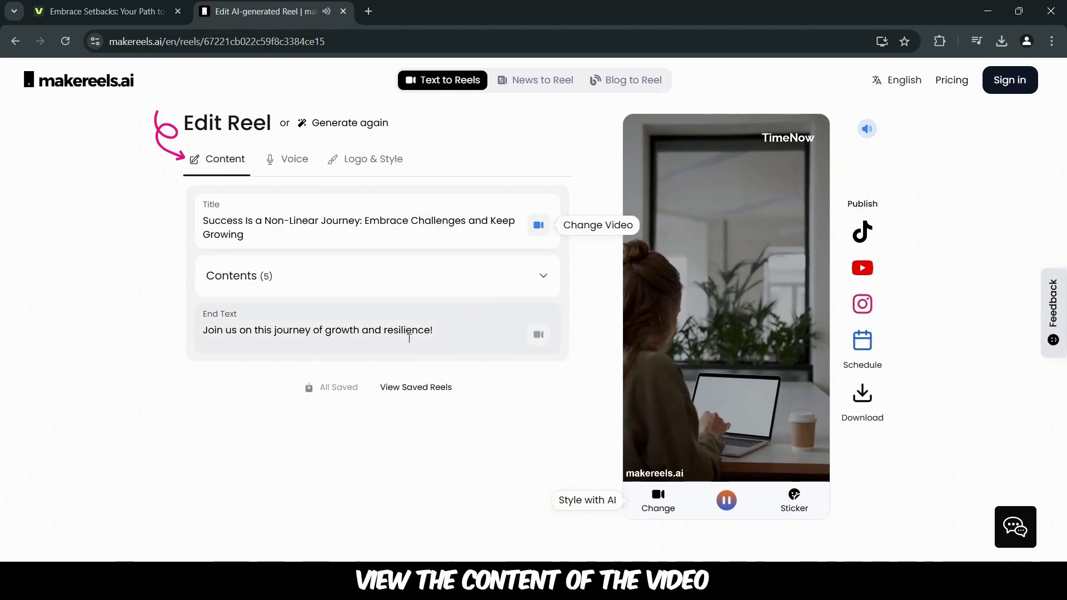
left_click(422, 280)
left_click(300, 364)
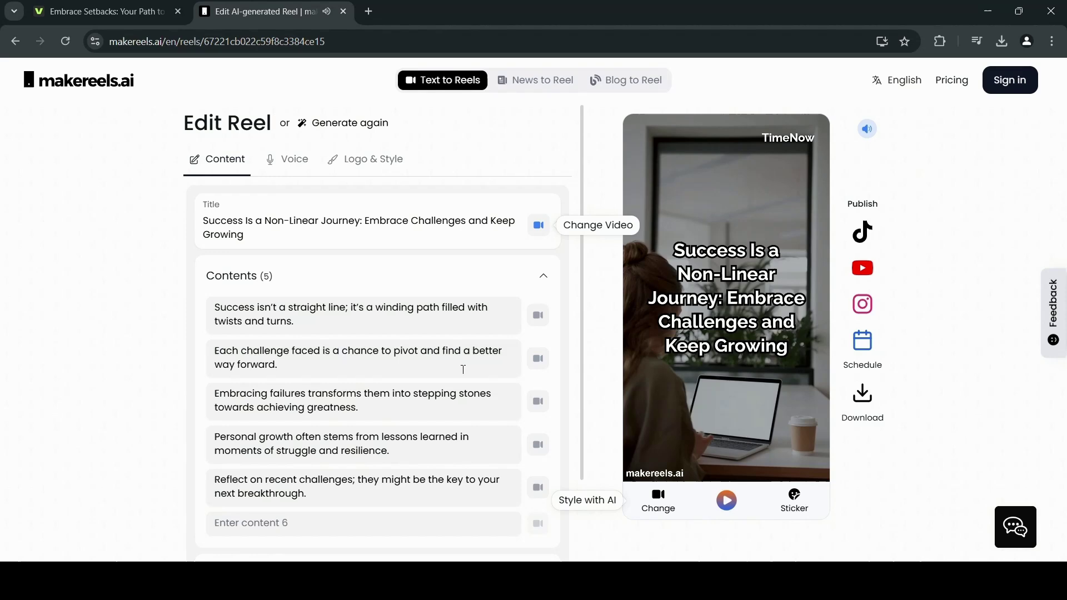
scroll(334, 400, "down", 1)
scroll(289, 177, "up", 1)
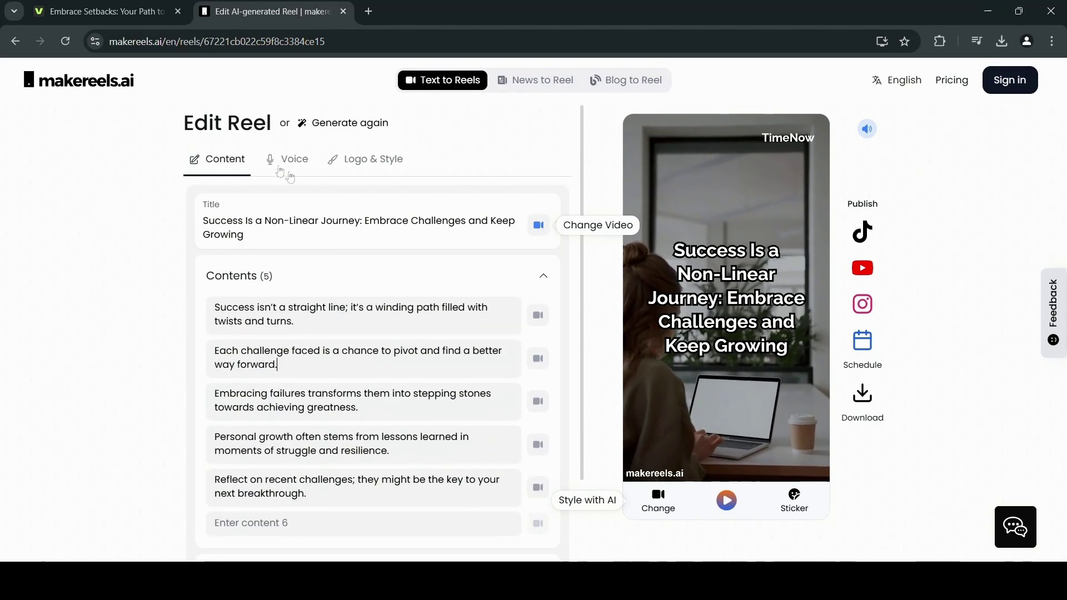
- Browse the AI Voice list and keep Danielle as the narrator
left_click(279, 174)
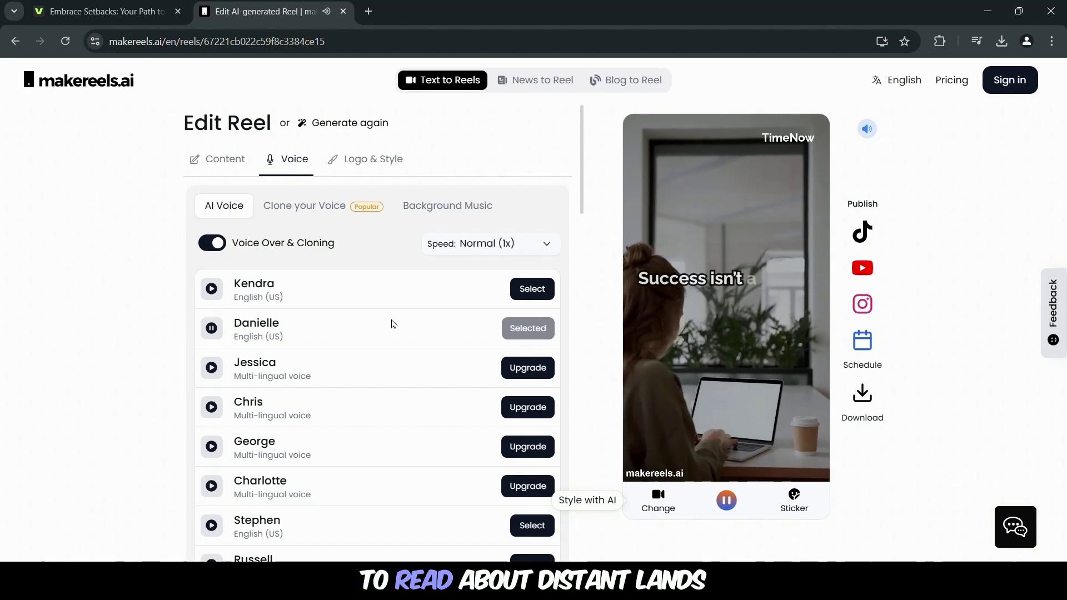
scroll(393, 324, "down", 5)
scroll(394, 324, "down", 2)
scroll(394, 324, "down", 5)
scroll(394, 324, "down", 5)
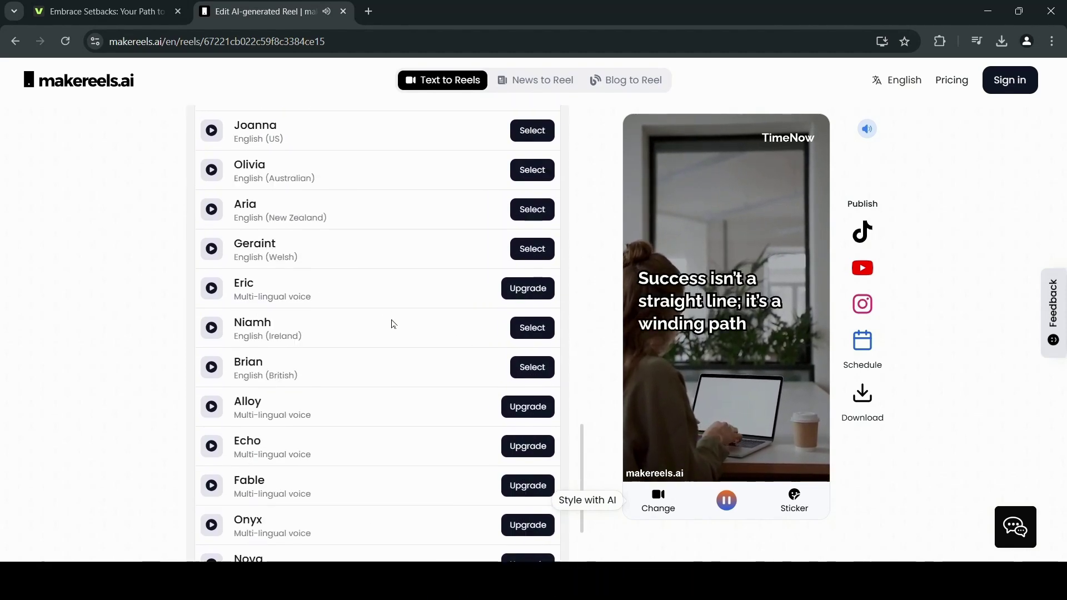
scroll(393, 324, "down", 2)
scroll(394, 324, "up", 10)
scroll(394, 324, "up", 7)
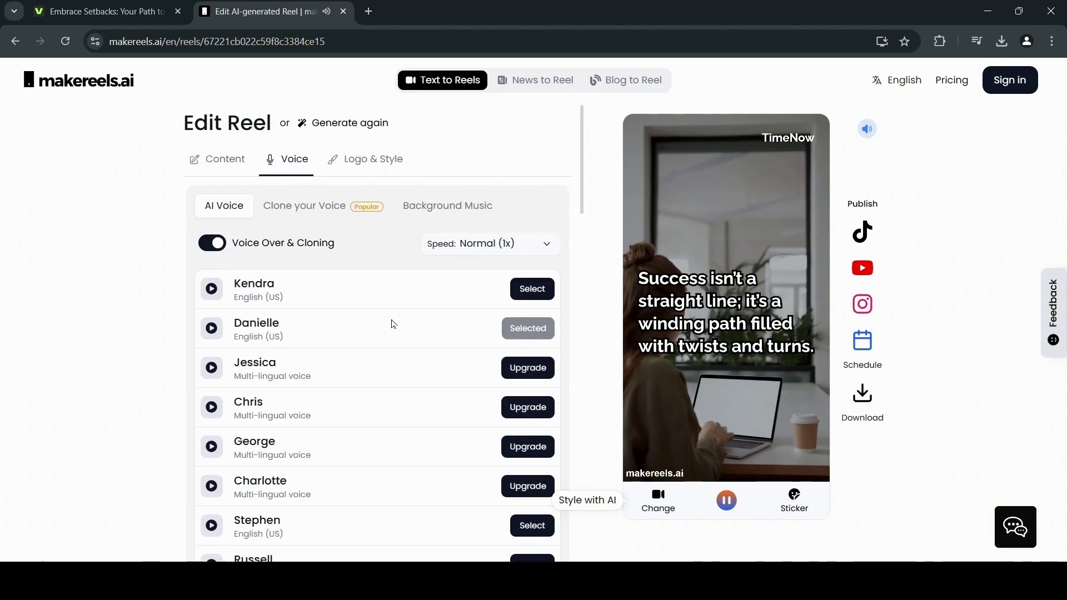
- Select Retro Synthwave Beat as background music and bring up Logo & Style
left_click(451, 209)
scroll(216, 332, "down", 3)
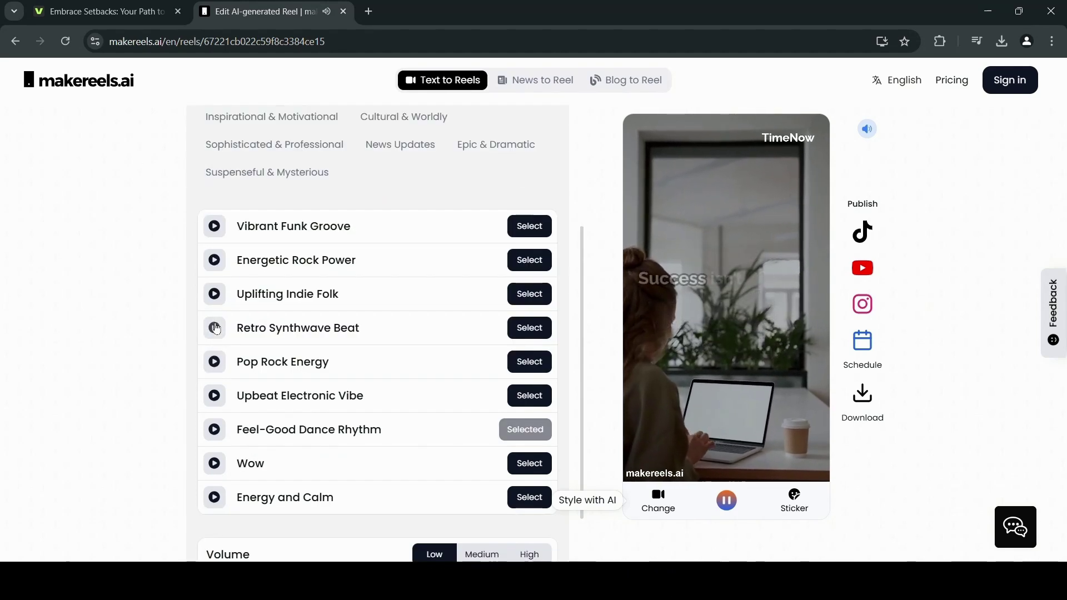
left_click(538, 329)
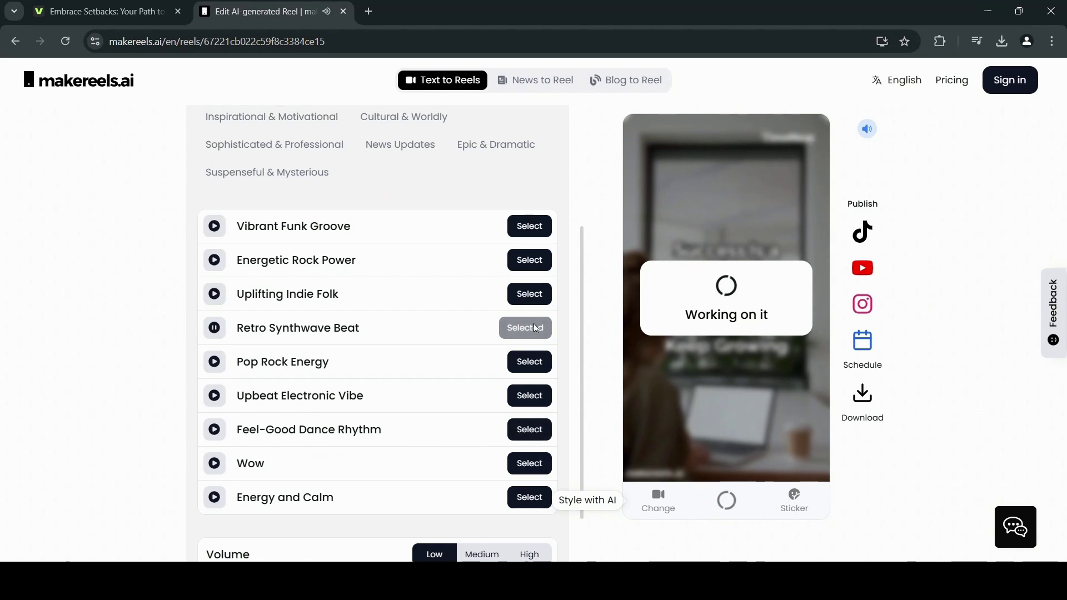
scroll(394, 551, "down", 2)
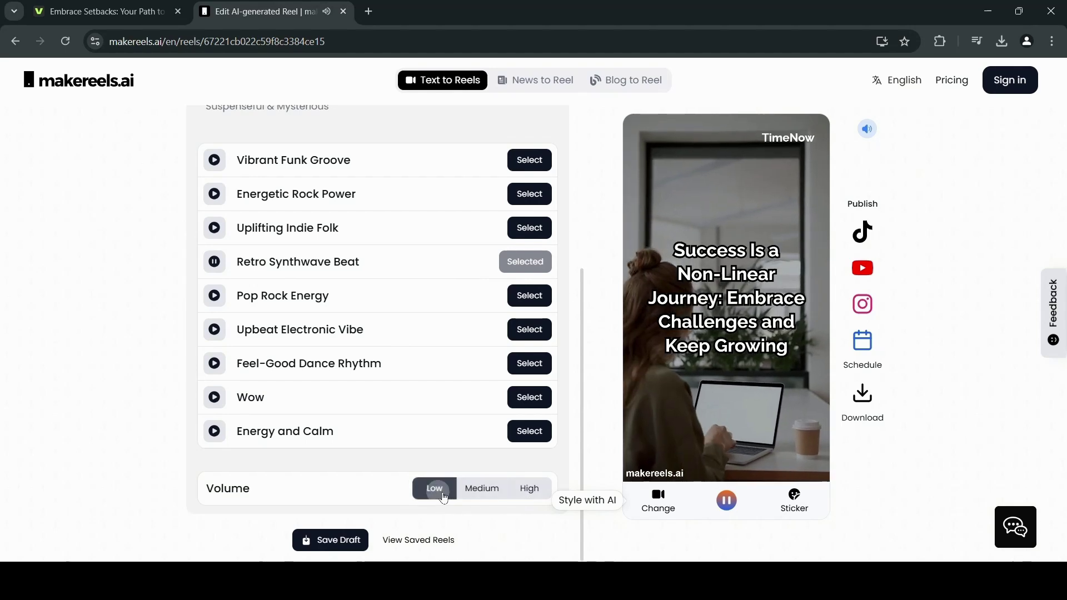
scroll(443, 497, "up", 5)
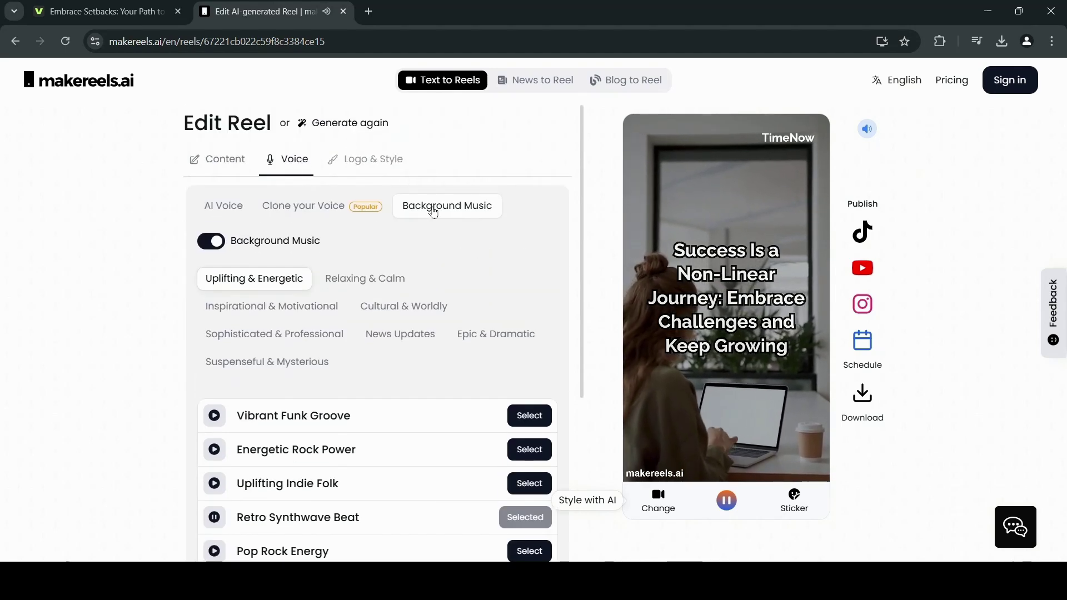
left_click(356, 160)
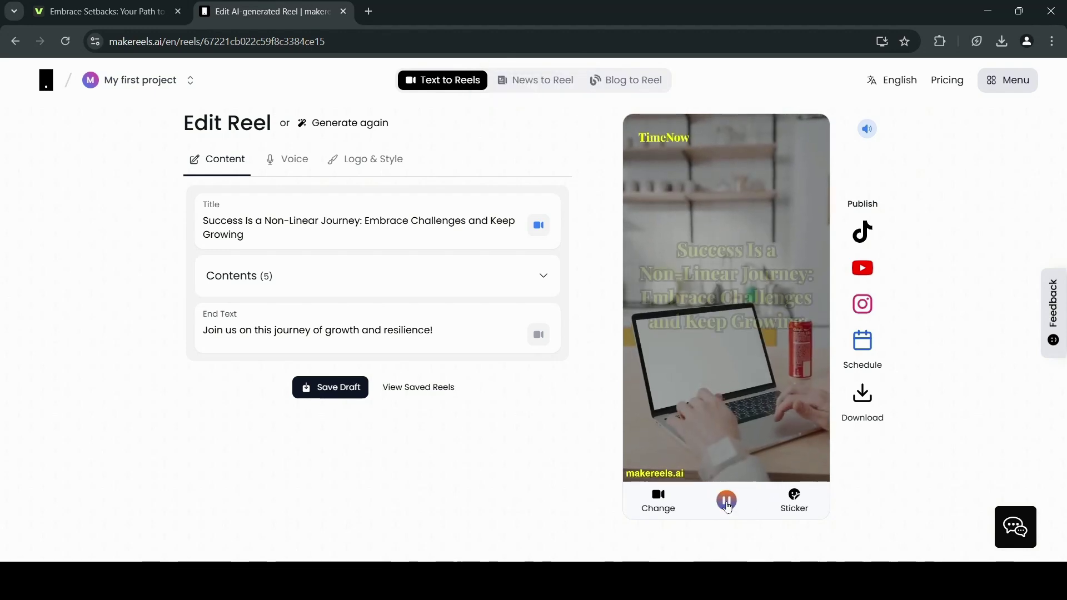
- Regenerate the reel with its type changed from Fact to Educate
left_click(700, 409)
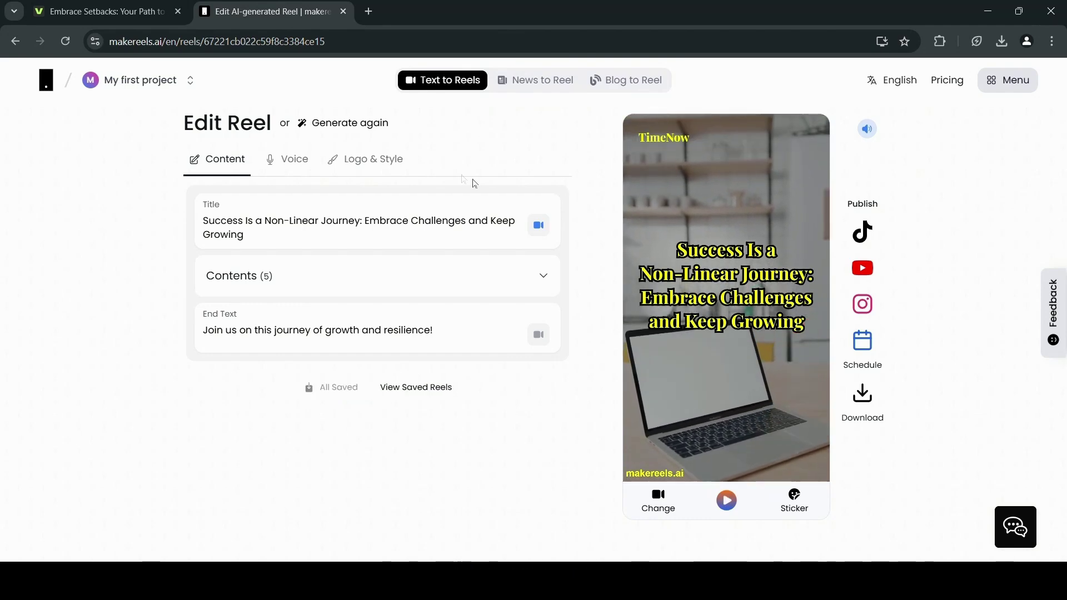
left_click(326, 123)
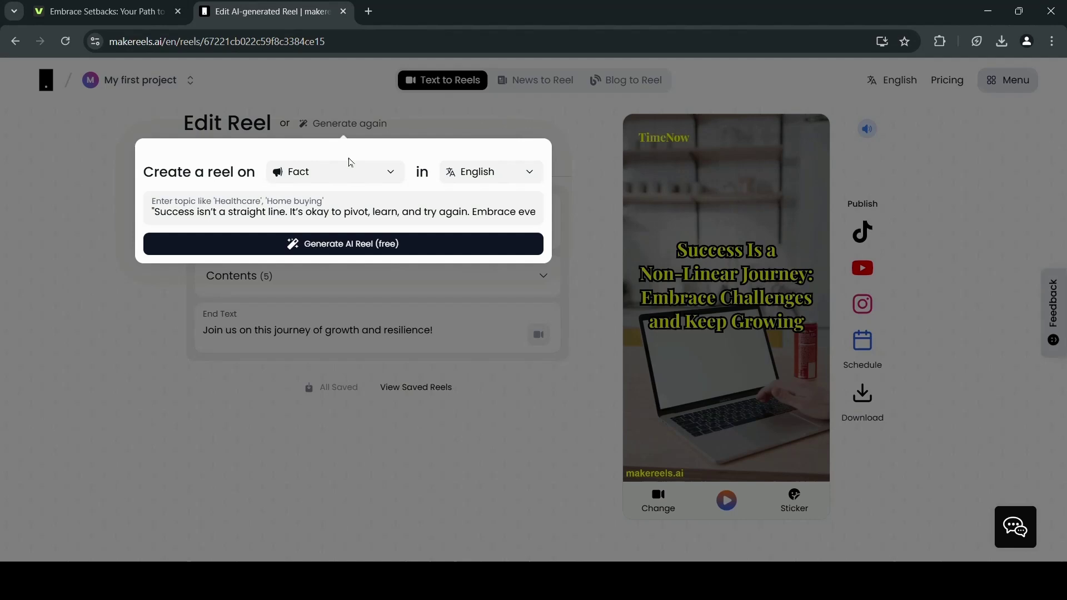
left_click(352, 167)
left_click(377, 273)
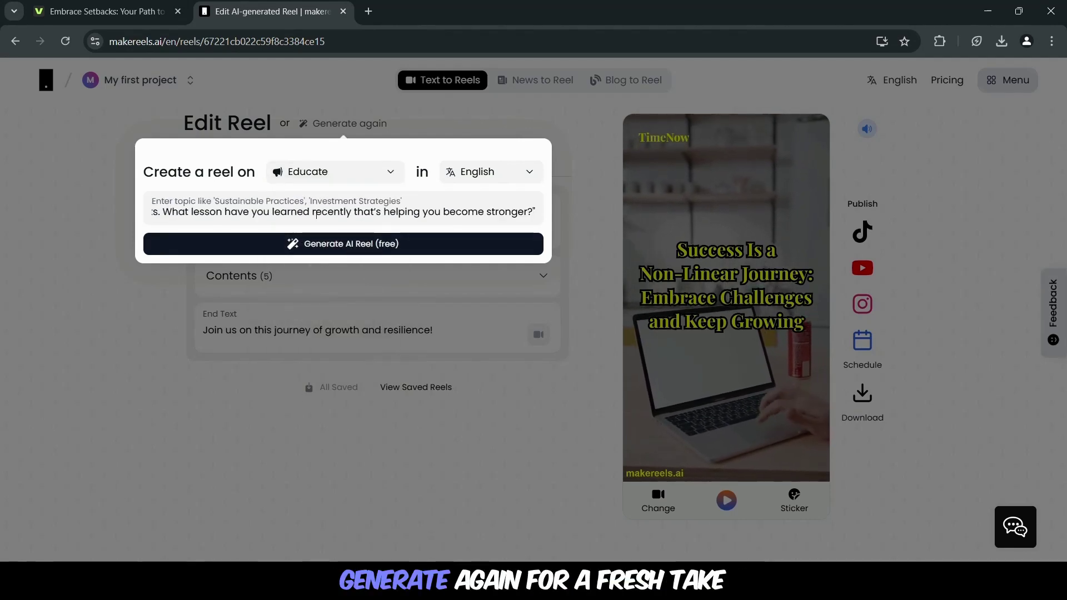
left_click(326, 246)
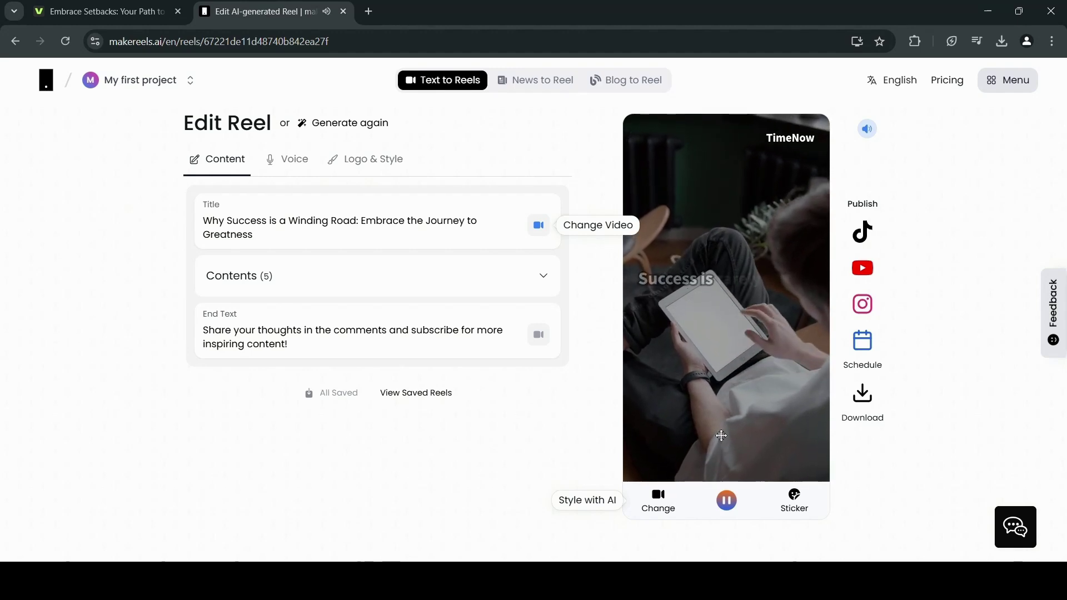
- Replace content line 2's clip with a free stock video from the 'success' search
left_click(496, 273)
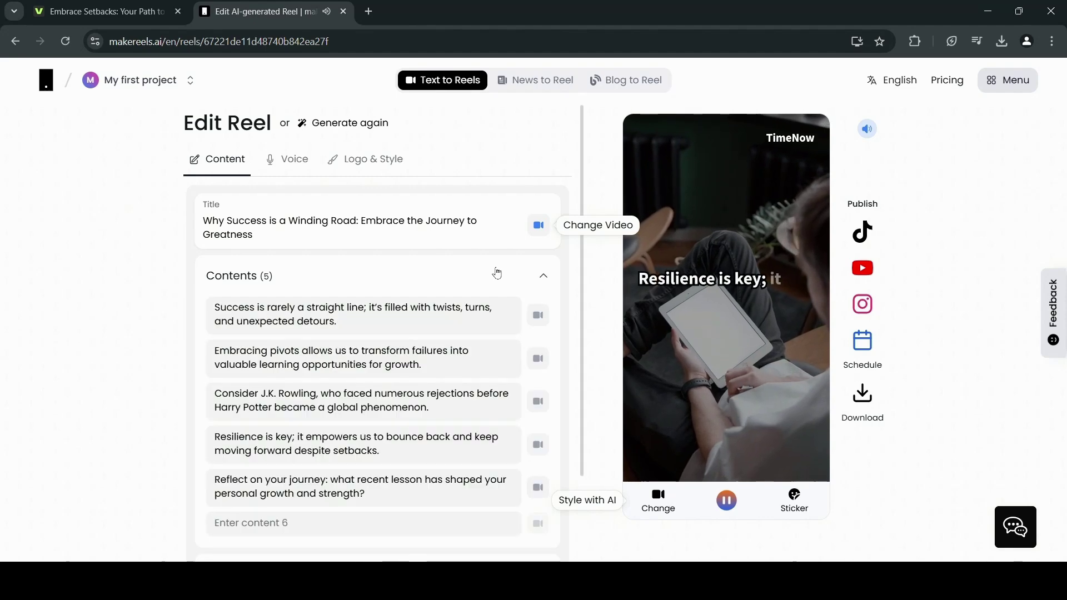
left_click(539, 359)
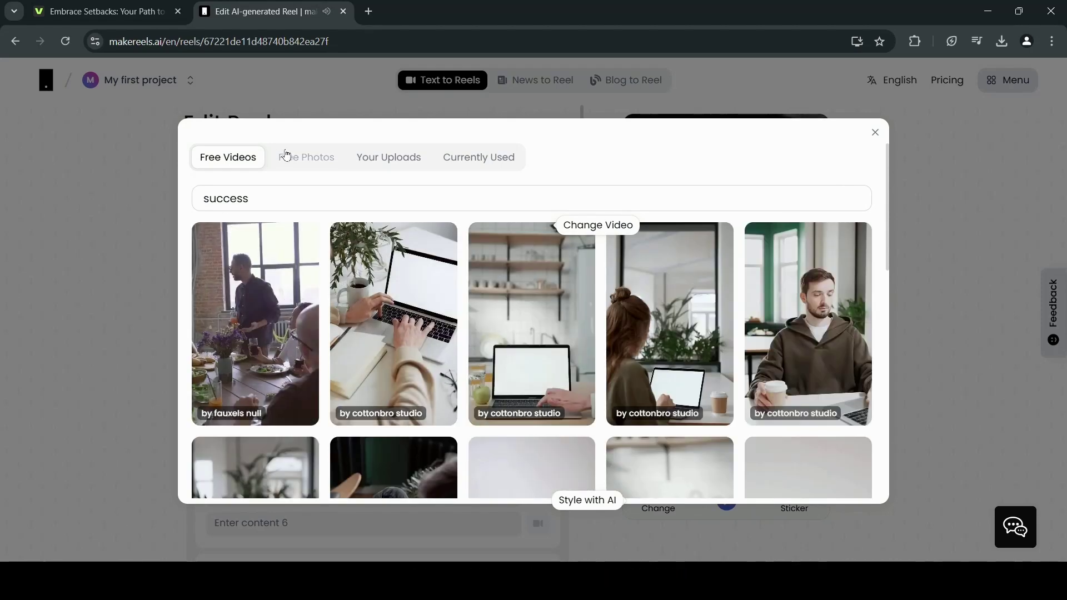
scroll(386, 317, "down", 5)
left_click(386, 317)
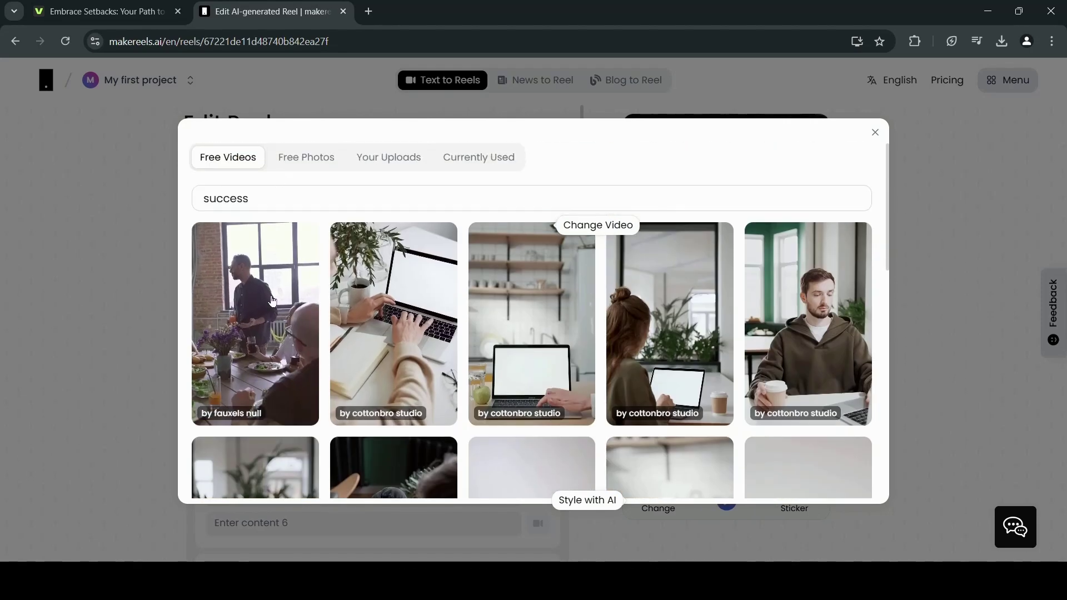
- Save the makereels.ai Educate reel as a draft and play its preview
scroll(329, 300, "down", 2)
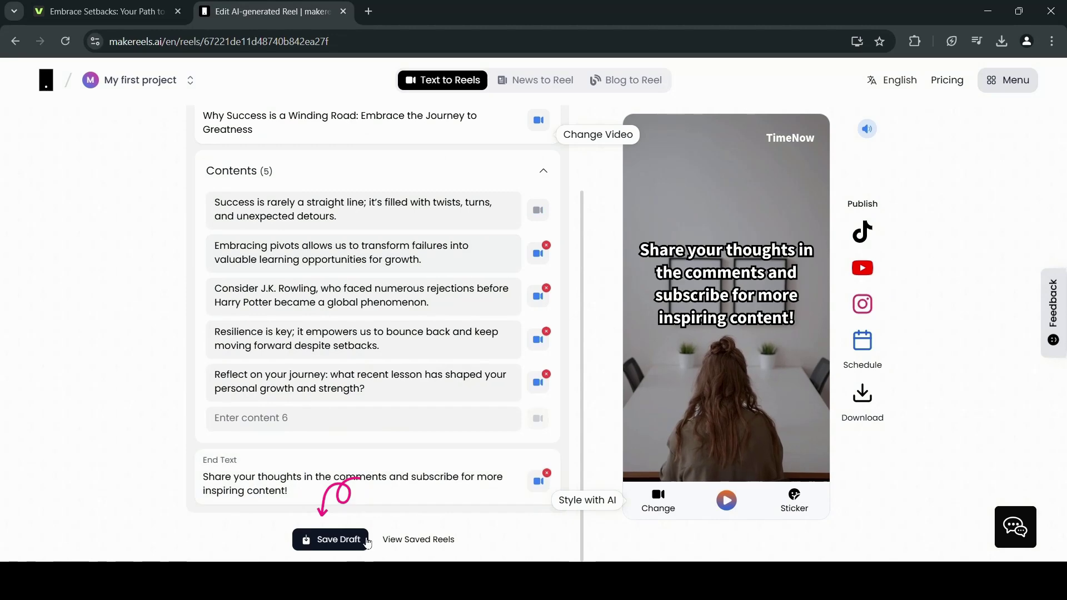
left_click(339, 541)
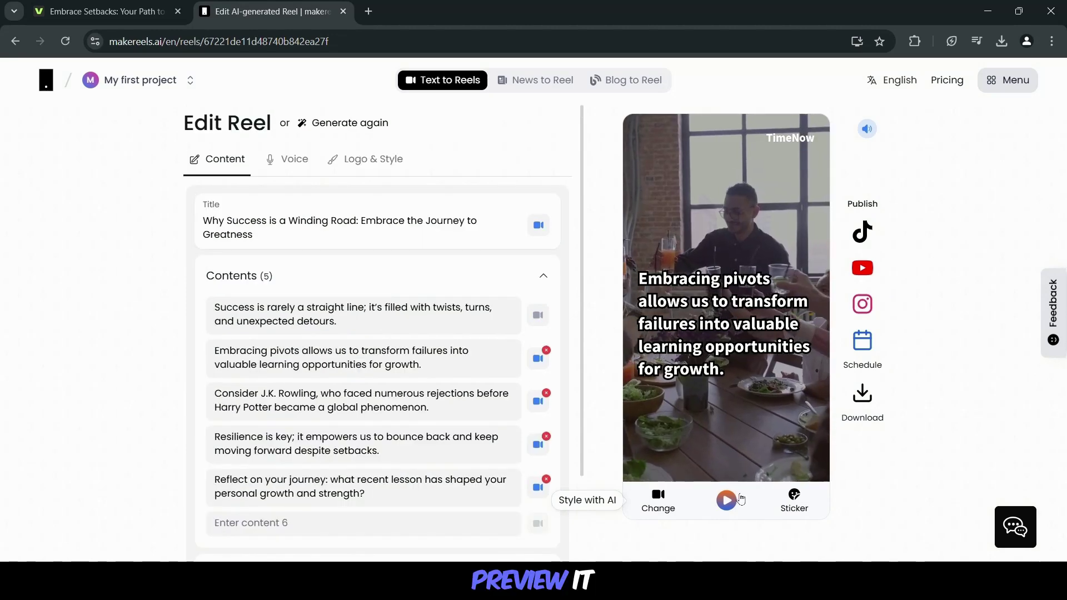
left_click(728, 502)
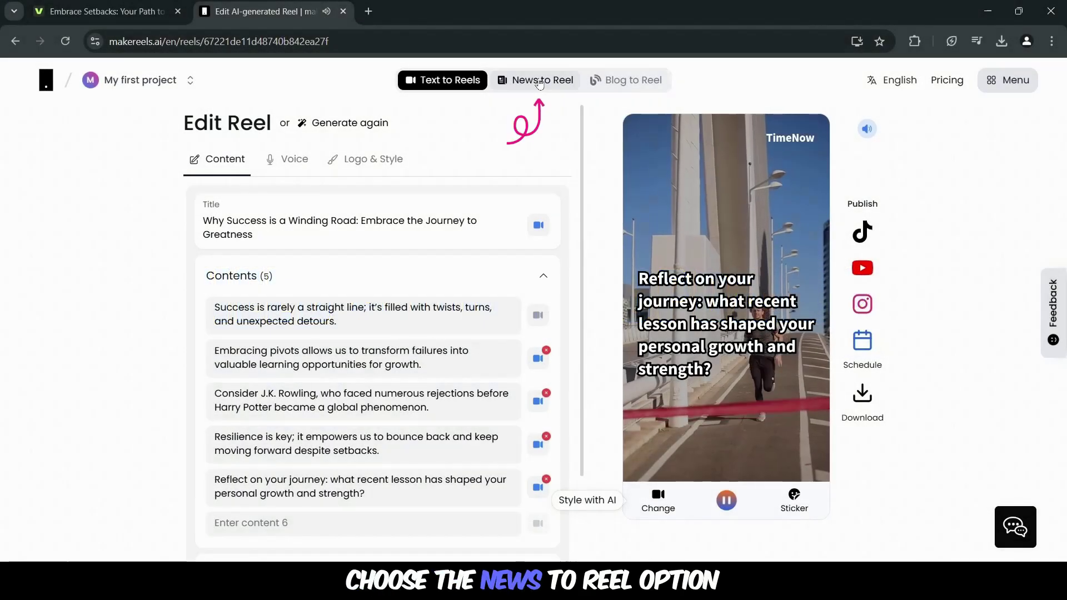
- Generate a News to Reel video from the U.S. economy third-quarter growth story
left_click(539, 83)
scroll(467, 512, "down", 2)
scroll(468, 512, "down", 5)
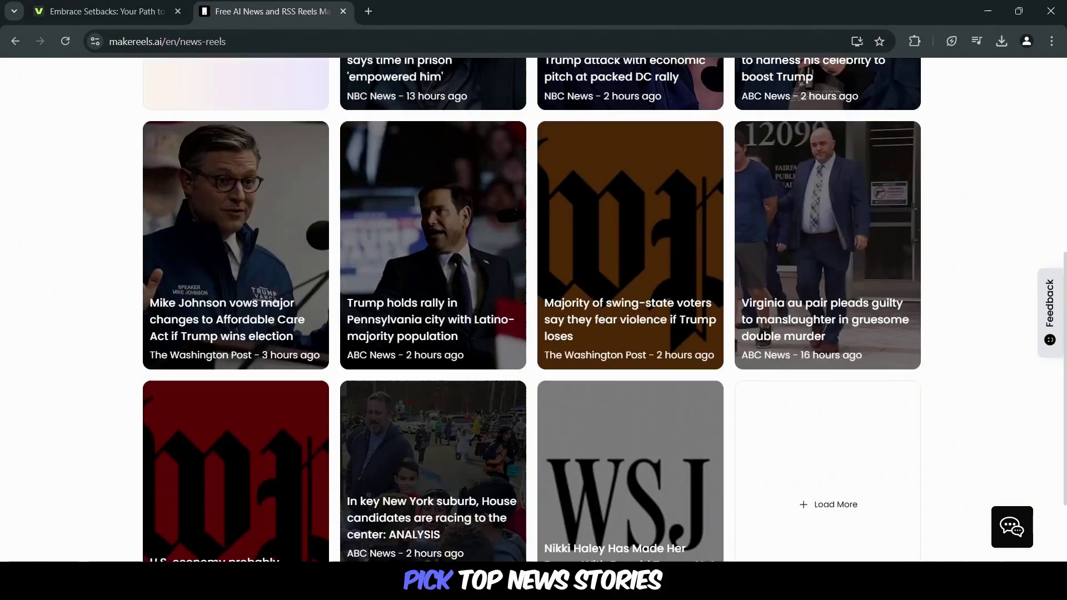
scroll(467, 513, "down", 1)
left_click(236, 468)
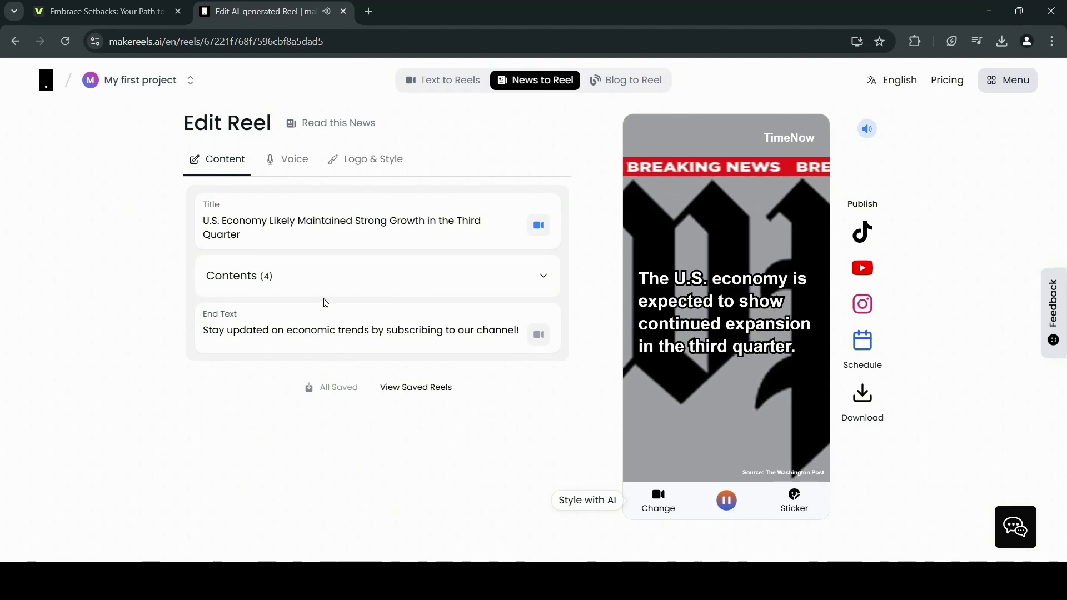
- Add an 'economy' stock clip to the news reel and start its free download
left_click(544, 276)
left_click(542, 363)
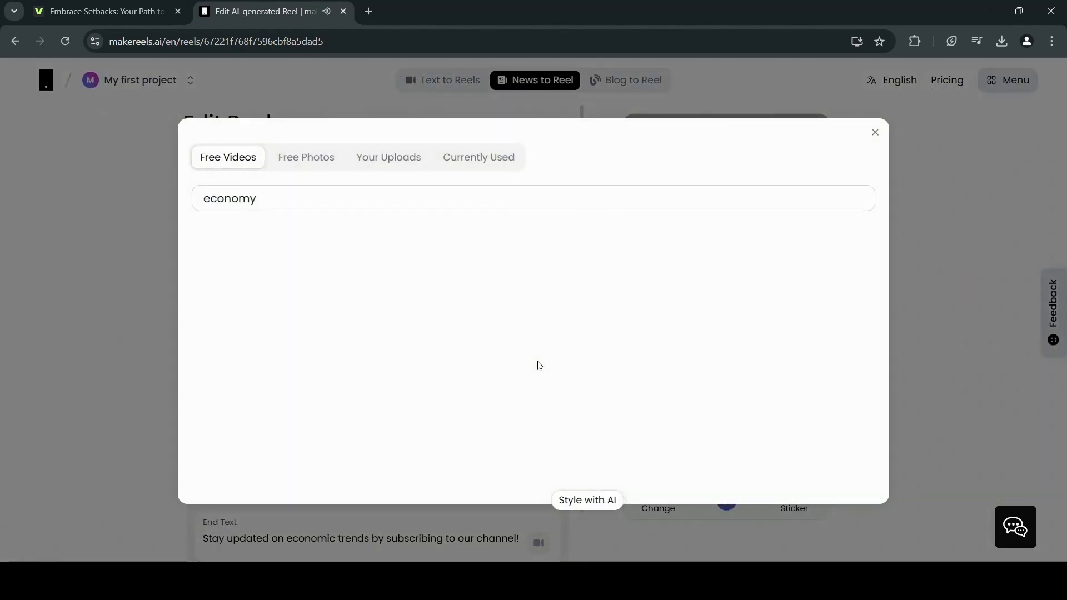
scroll(398, 302, "down", 1)
left_click(397, 302)
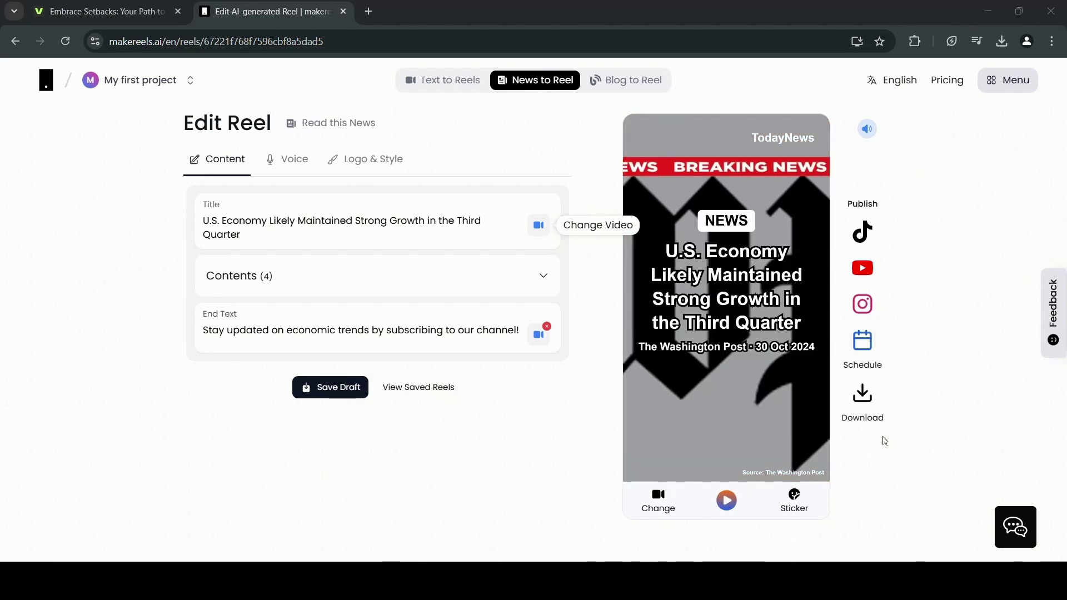
left_click(863, 395)
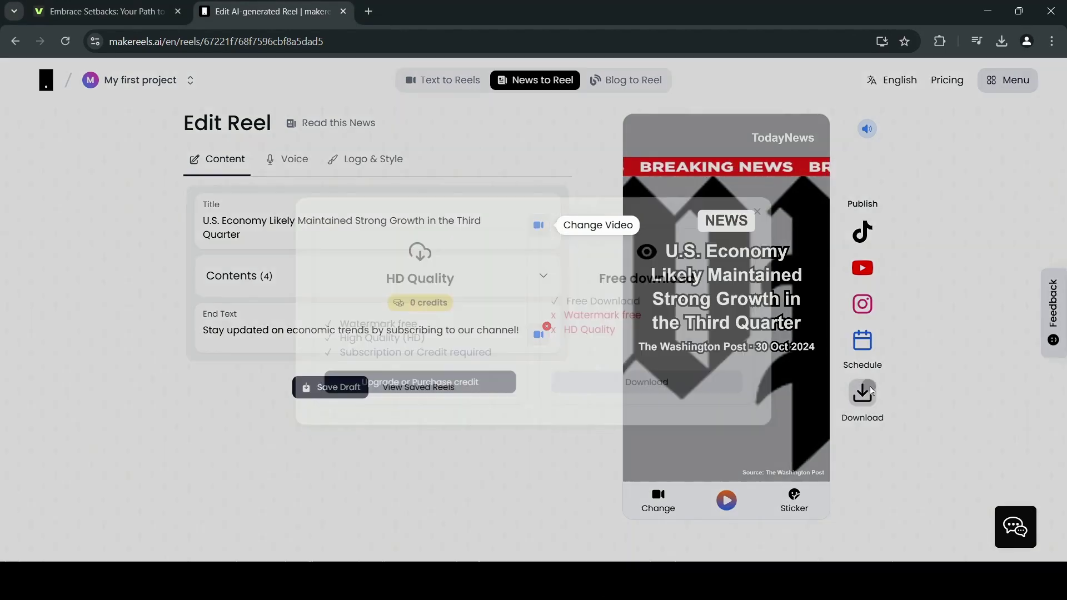
left_click(627, 384)
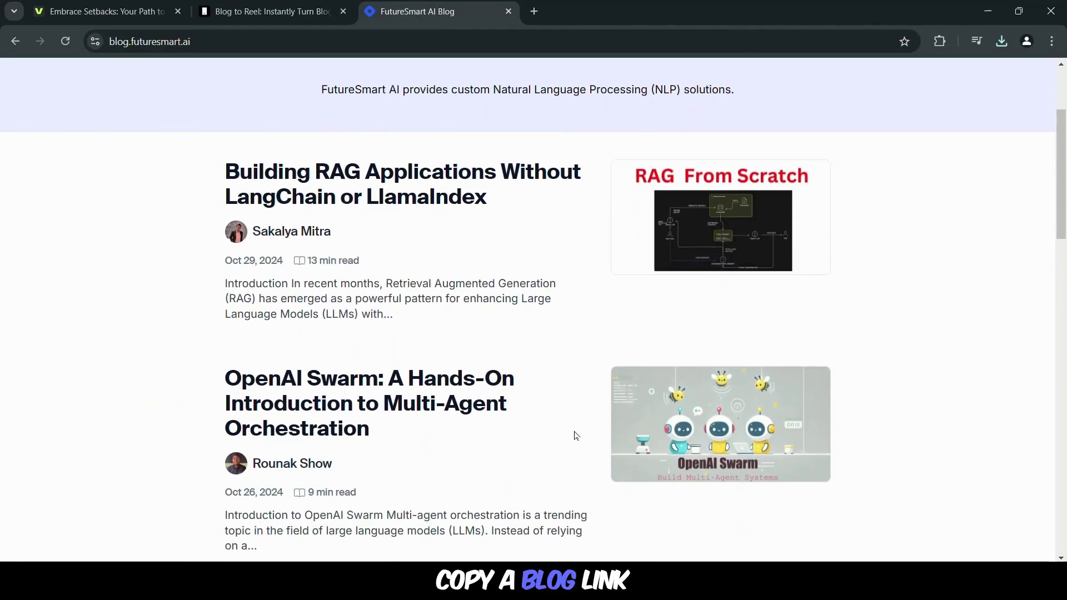
- Paste the LangGraph long-term memory article's URL into Blog to Reel
scroll(579, 436, "down", 3)
scroll(576, 436, "down", 2)
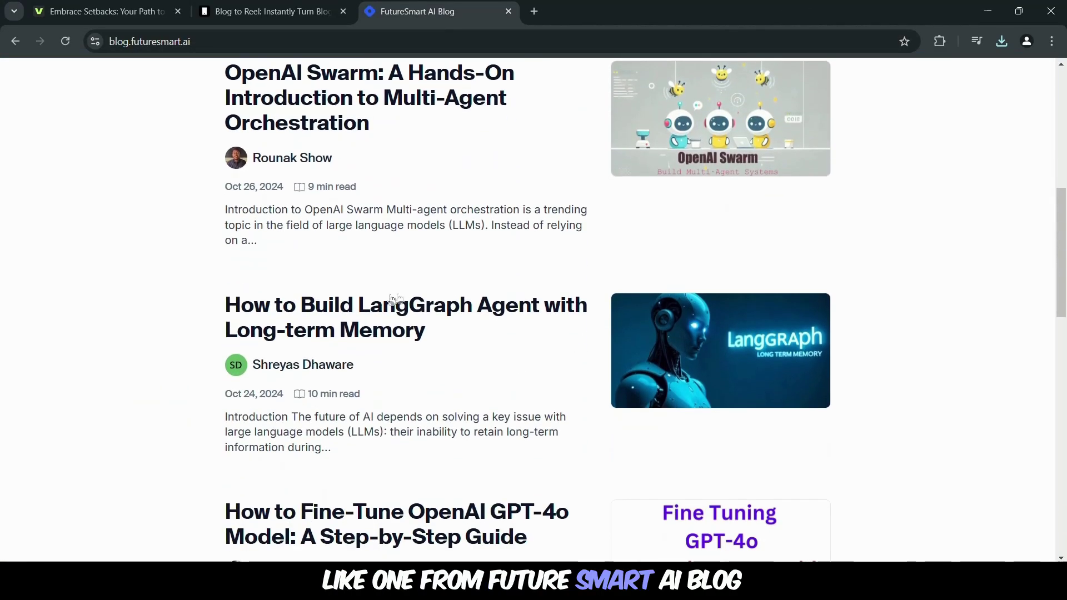
left_click(398, 300)
left_click(272, 41)
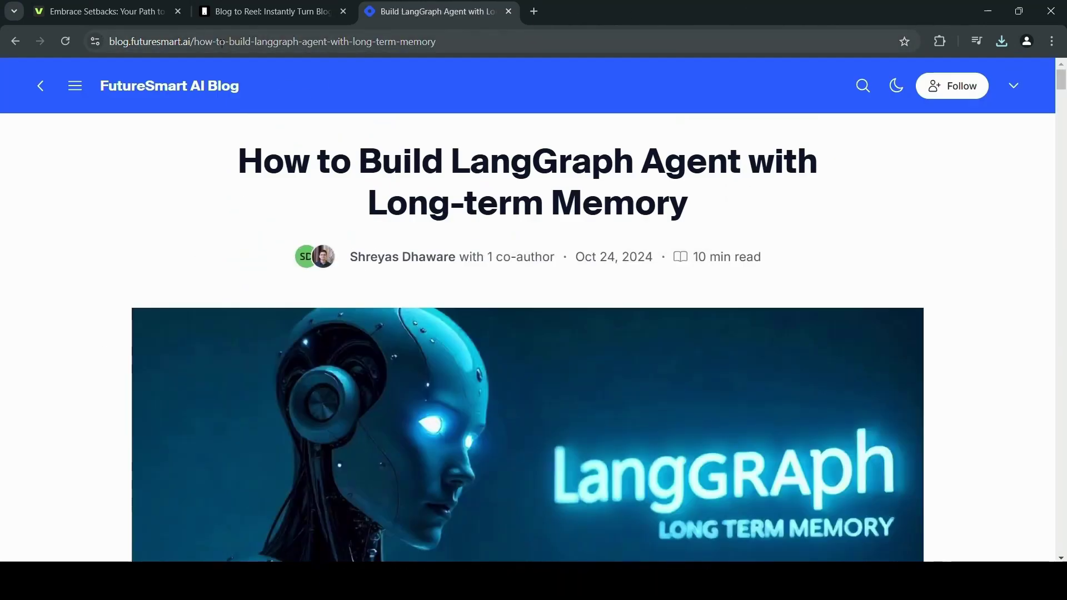
left_click(267, 11)
left_click(439, 282)
type("https://blog.futuresmart.ai/how-to-build-langgraph-agent-with-long-term-memory")
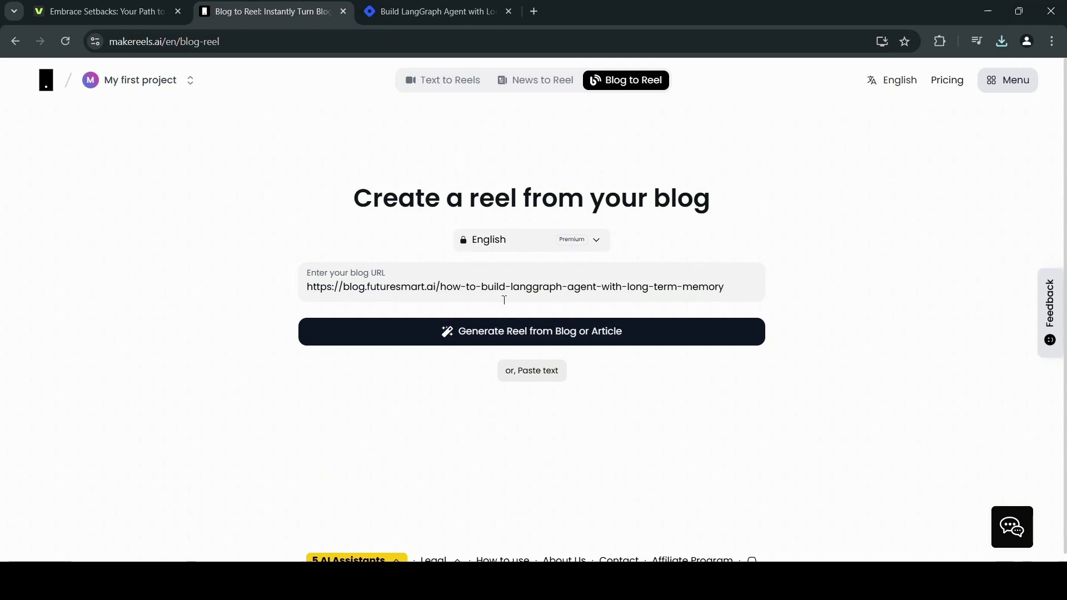
- Generate the 'Unlocking the Power of Long-Term Memory in AI Systems' reel and preview it
left_click(523, 331)
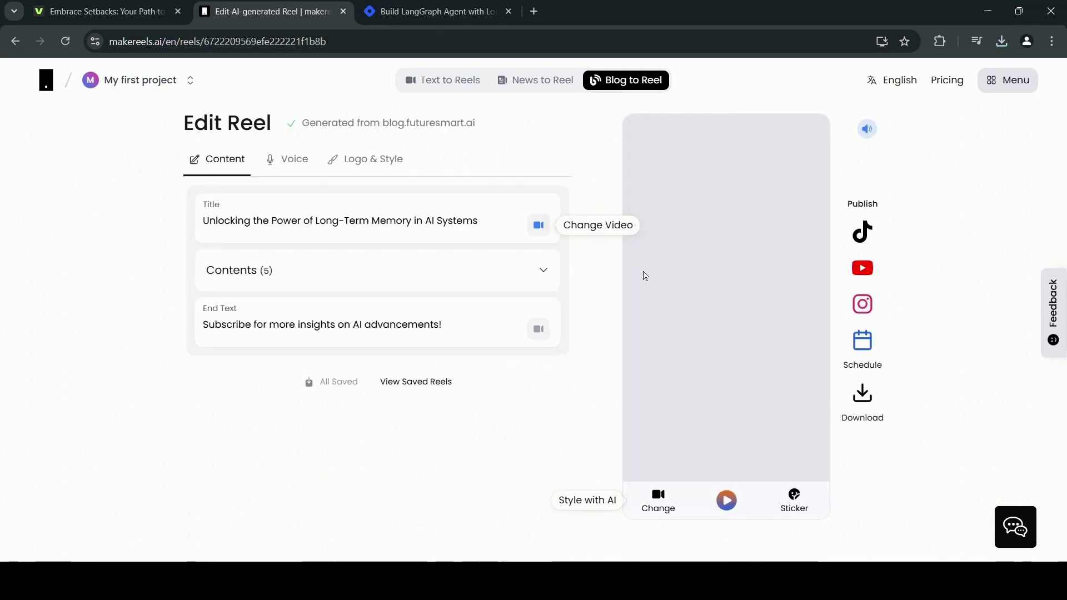
scroll(390, 318, "down", 1)
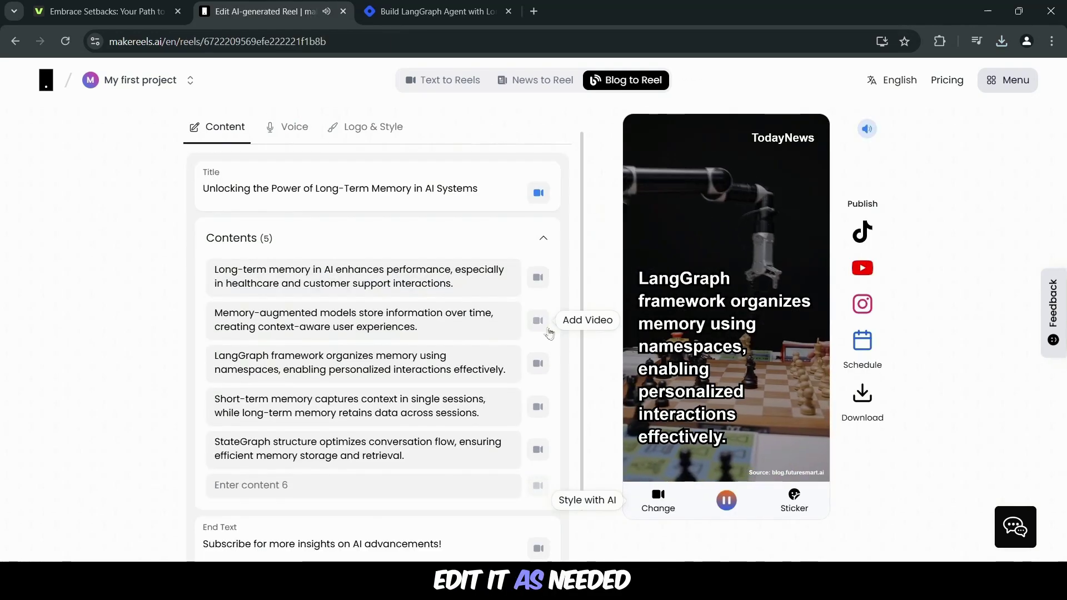
left_click(545, 328)
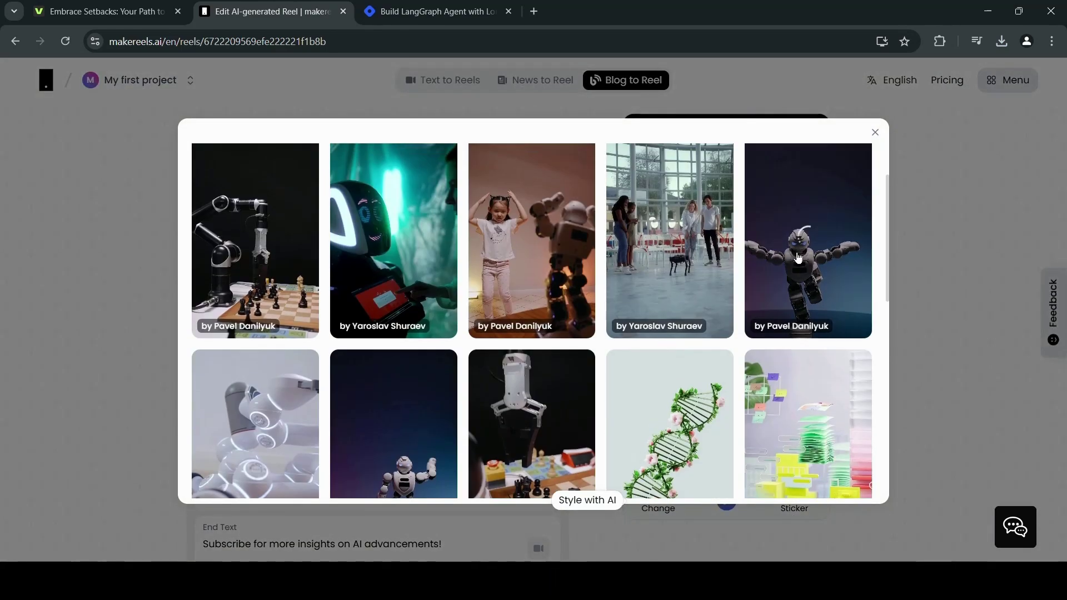
left_click(938, 330)
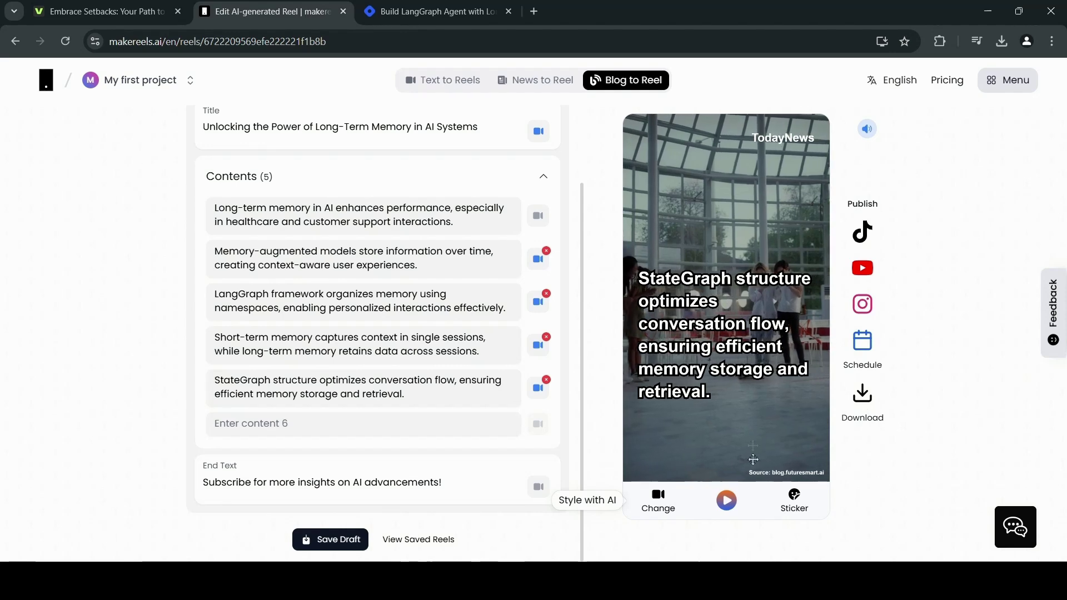
left_click(728, 502)
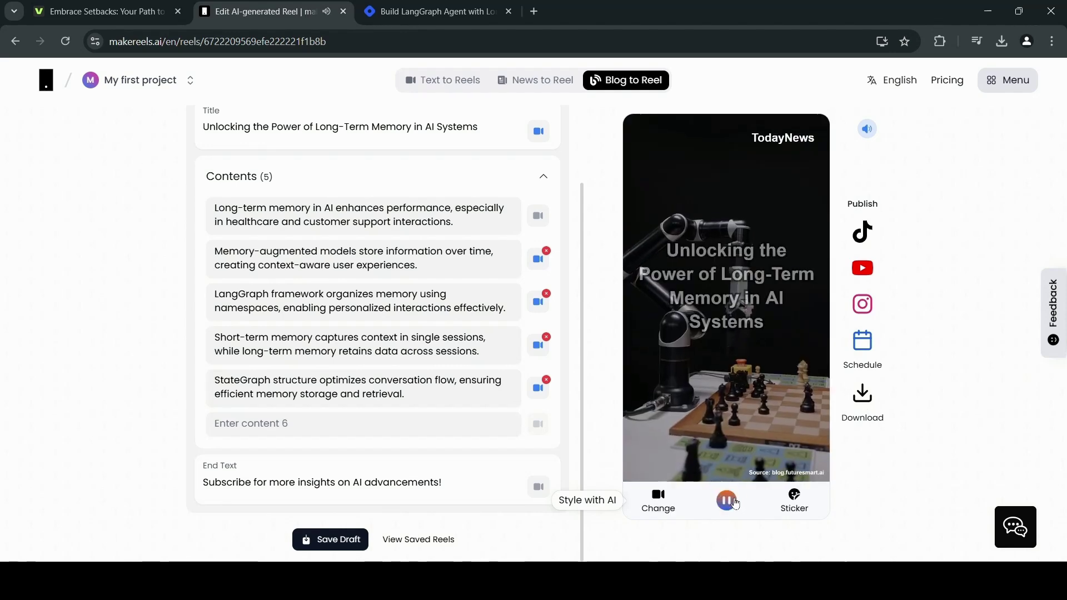
- Collapse the content lines and choose the free watermarked download
scroll(425, 334, "up", 2)
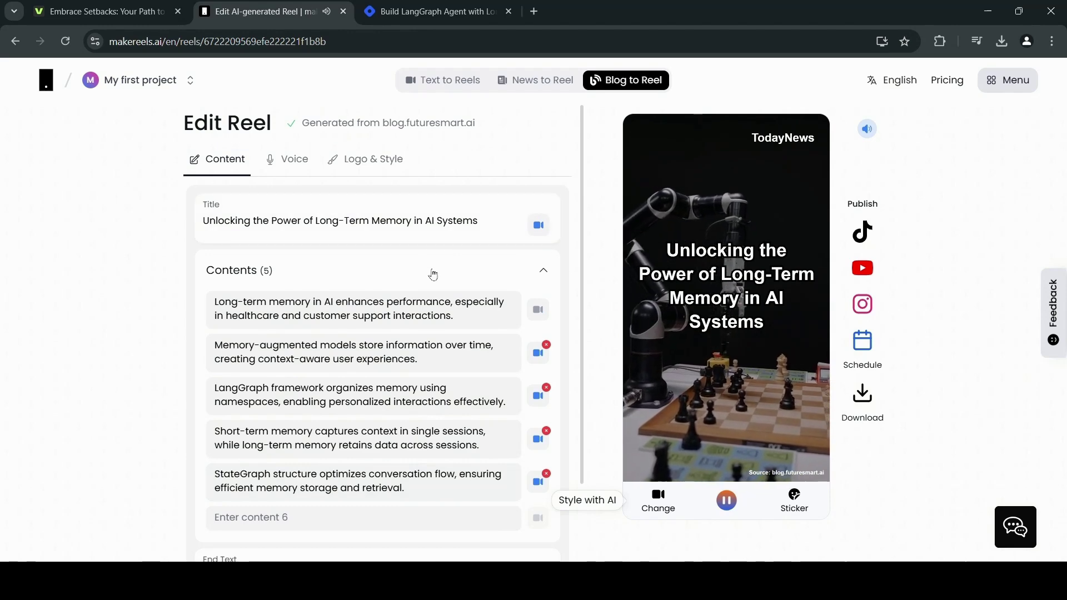
left_click(498, 271)
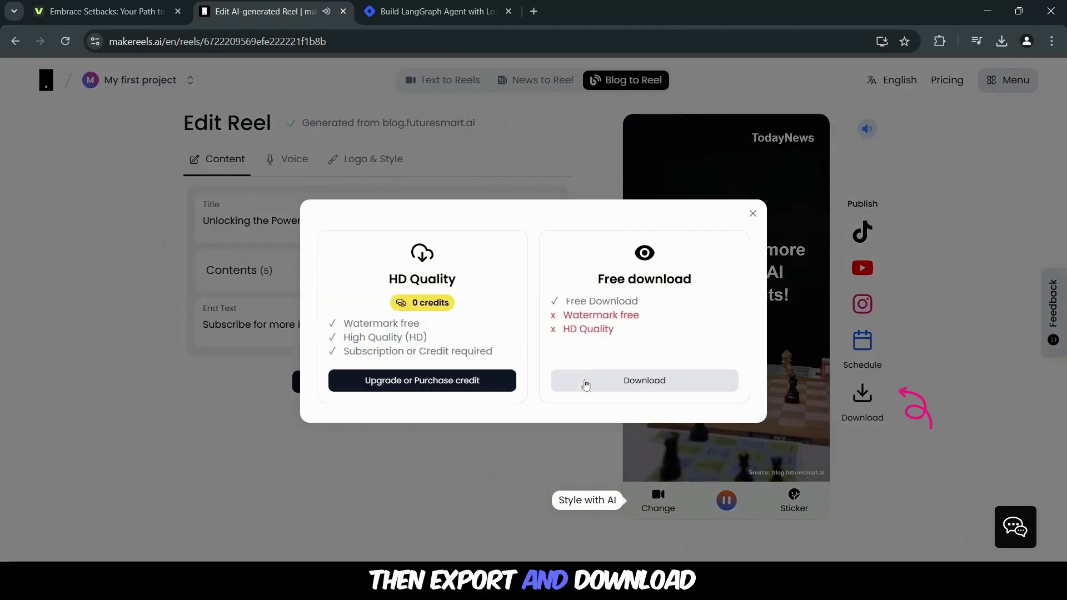
left_click(584, 384)
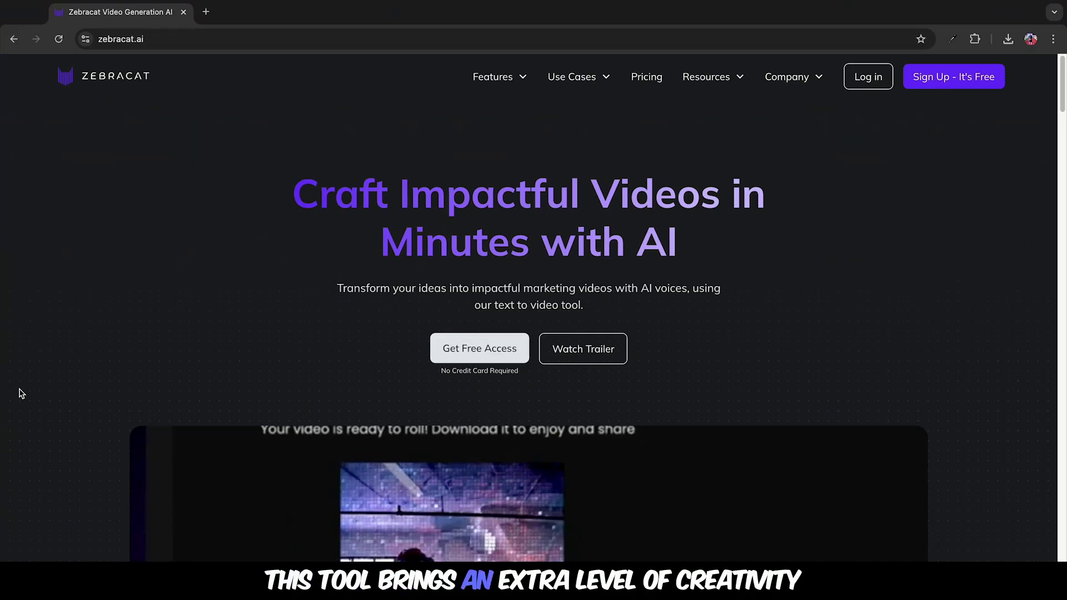
- Scroll down the Zebracat homepage
scroll(65, 290, "down", 3)
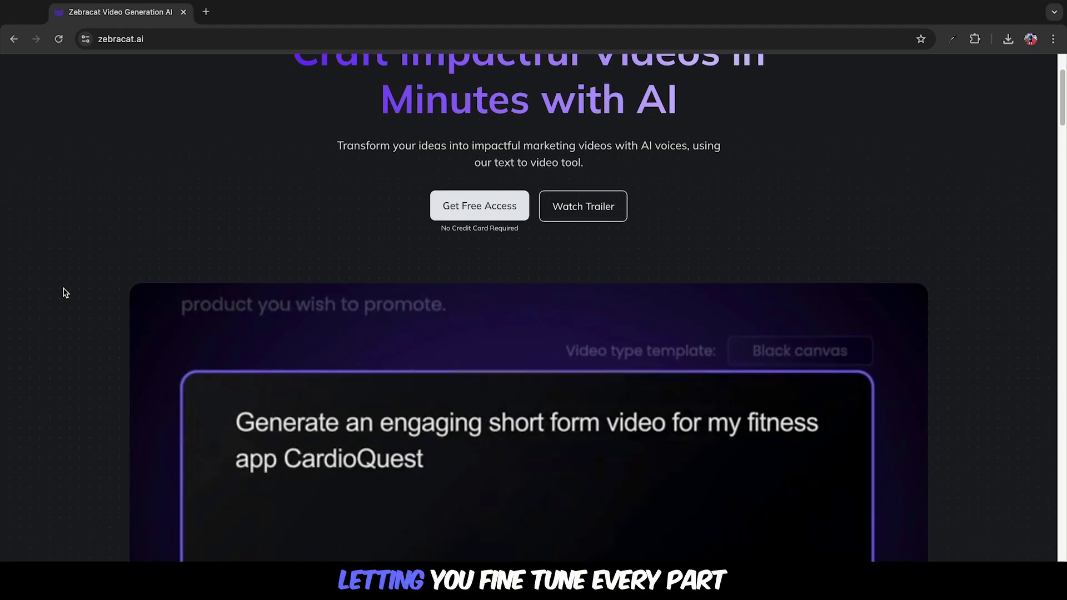
scroll(65, 292, "down", 5)
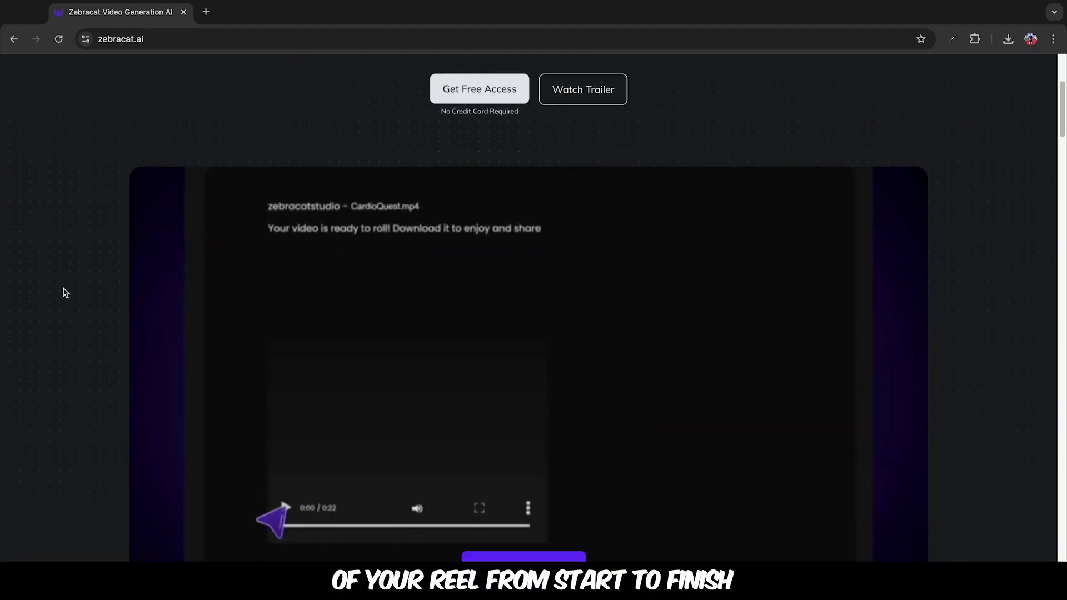
scroll(65, 293, "down", 2)
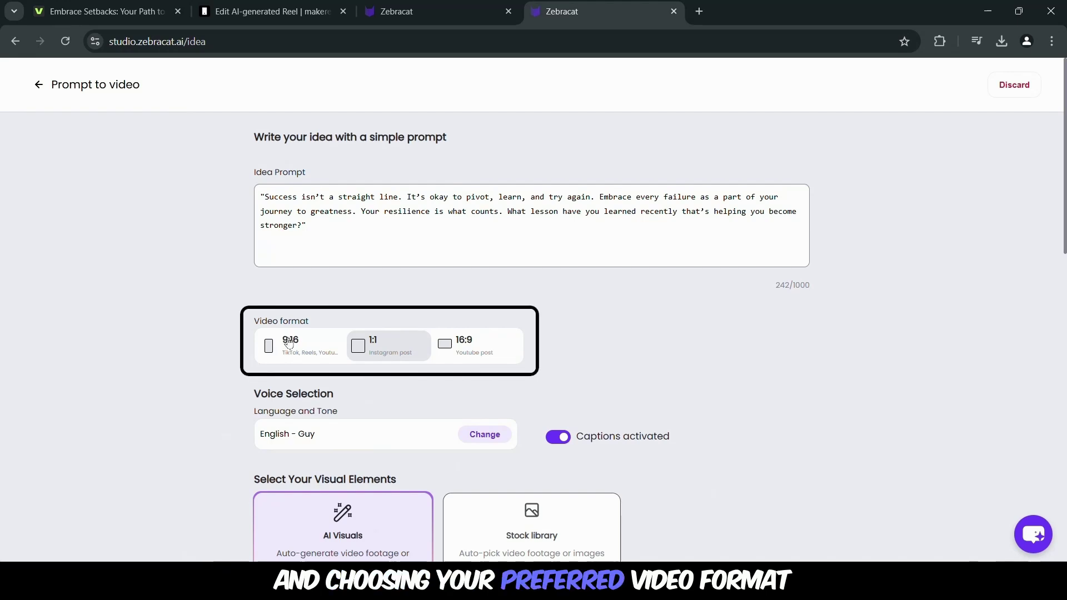
- Choose the 9:16 format and the English (India) Neerja female voice
left_click(289, 344)
scroll(288, 345, "down", 3)
left_click(485, 232)
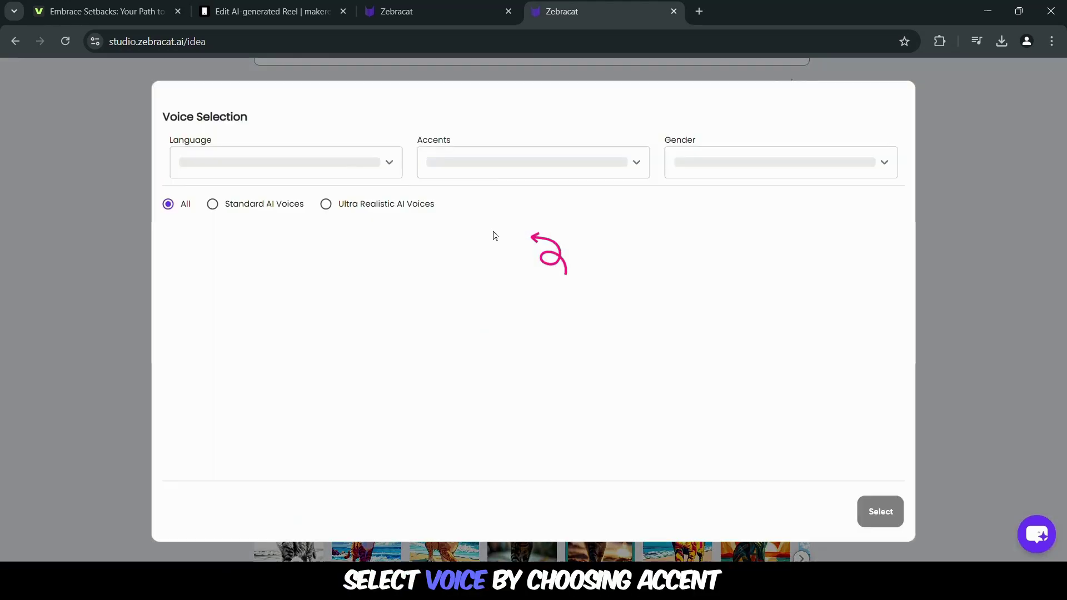
left_click(527, 155)
left_click(476, 314)
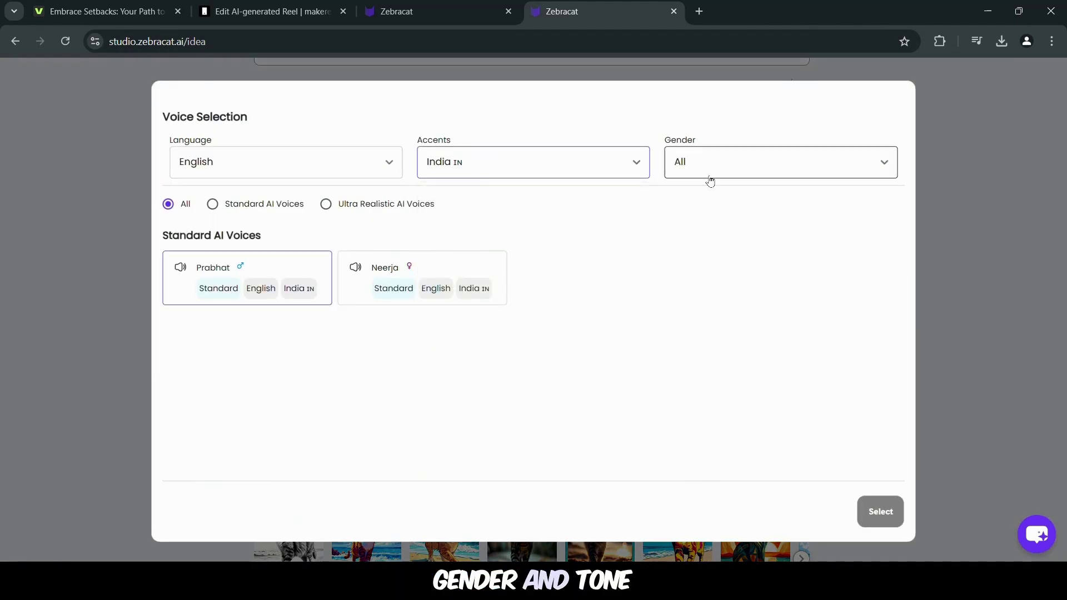
left_click(359, 270)
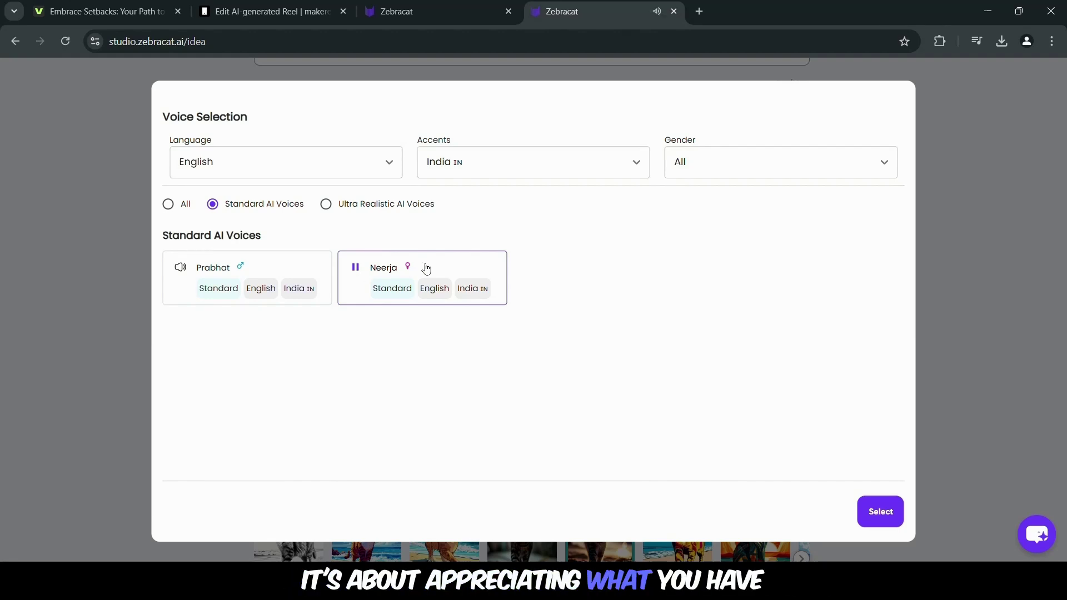
left_click(887, 520)
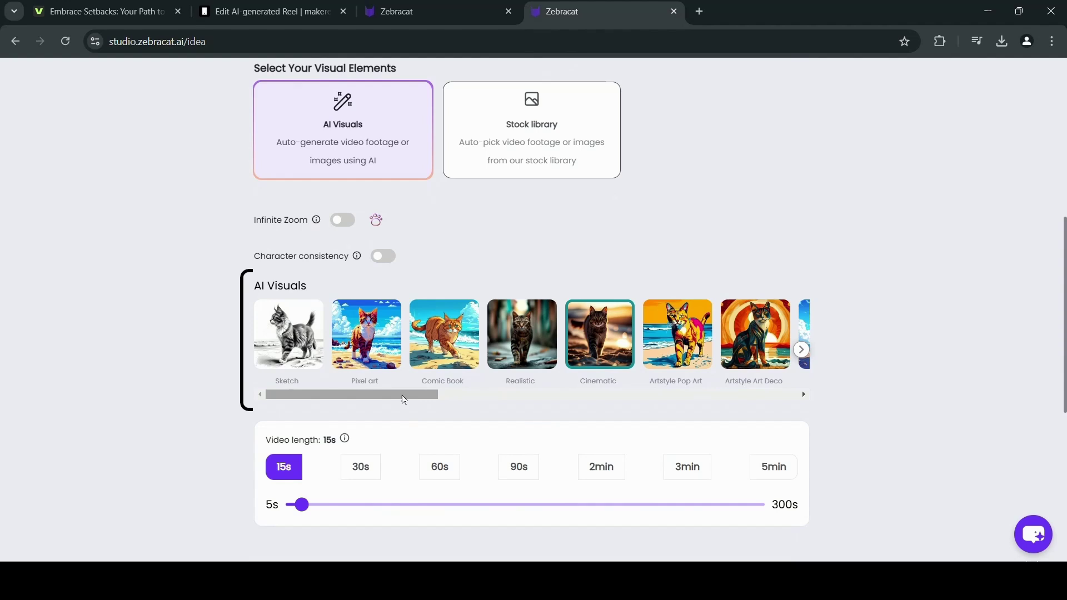
- Set a 29-second length and Inspiring music mood with background music, then generate scripts
left_click_drag(404, 399, 450, 400)
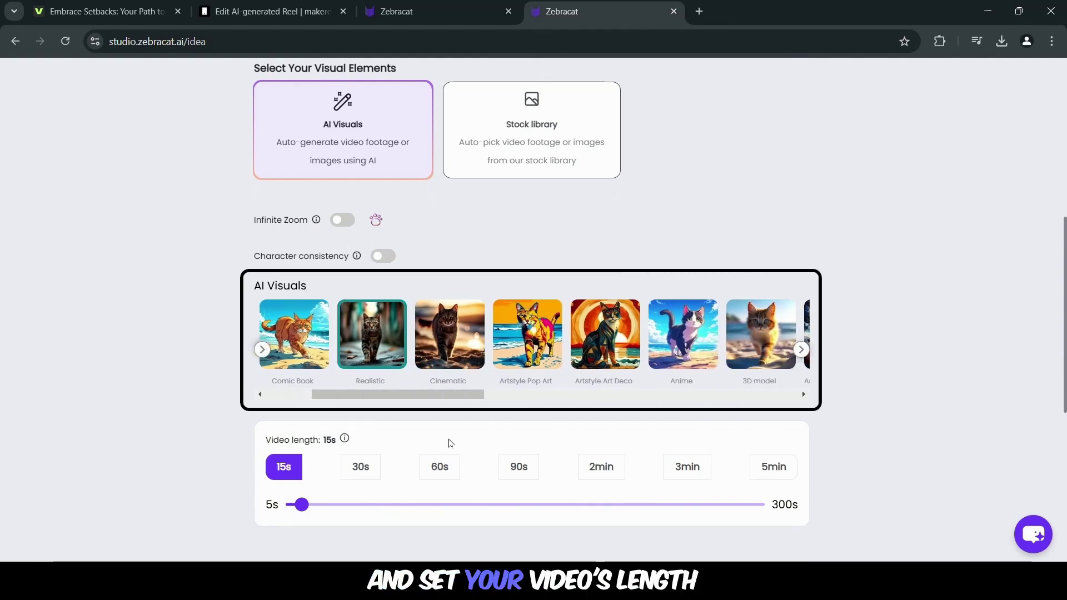
scroll(450, 443, "down", 2)
left_click_drag(303, 405, 327, 405)
scroll(378, 477, "down", 3)
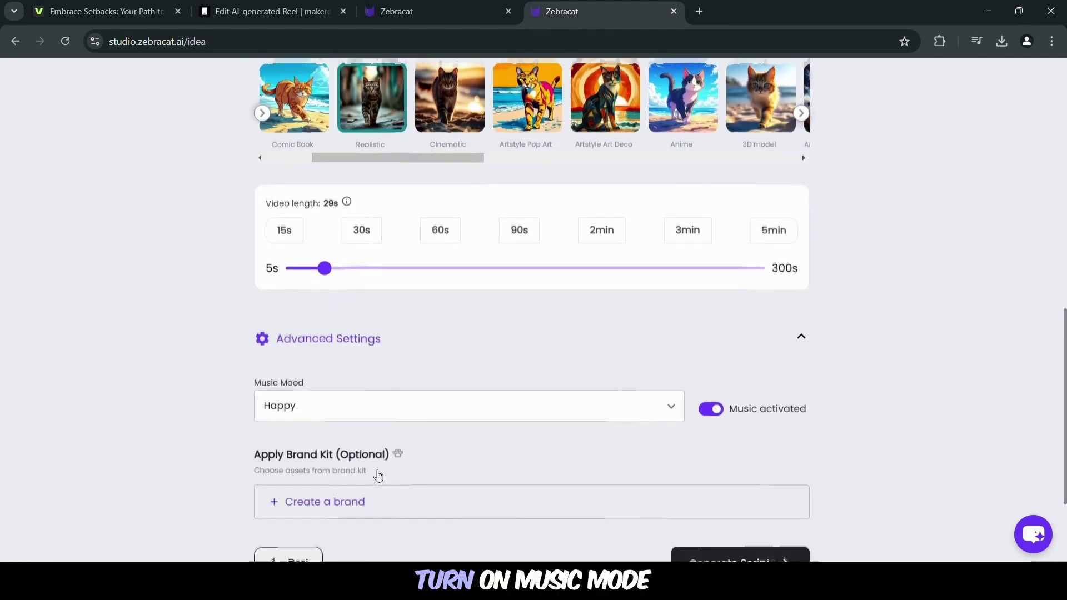
scroll(378, 477, "down", 2)
left_click(356, 341)
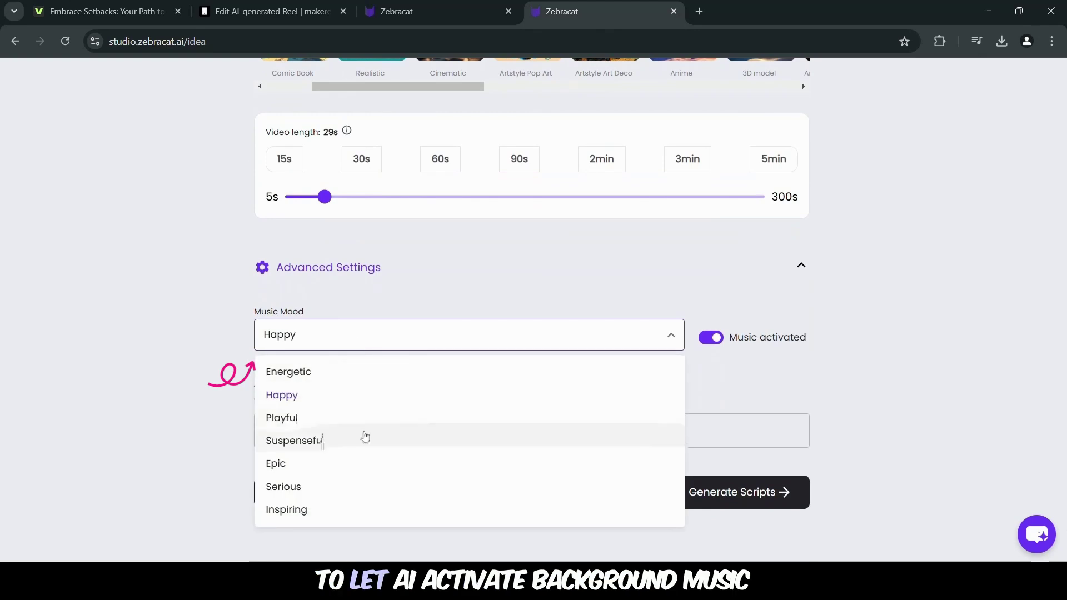
left_click(362, 507)
left_click(713, 338)
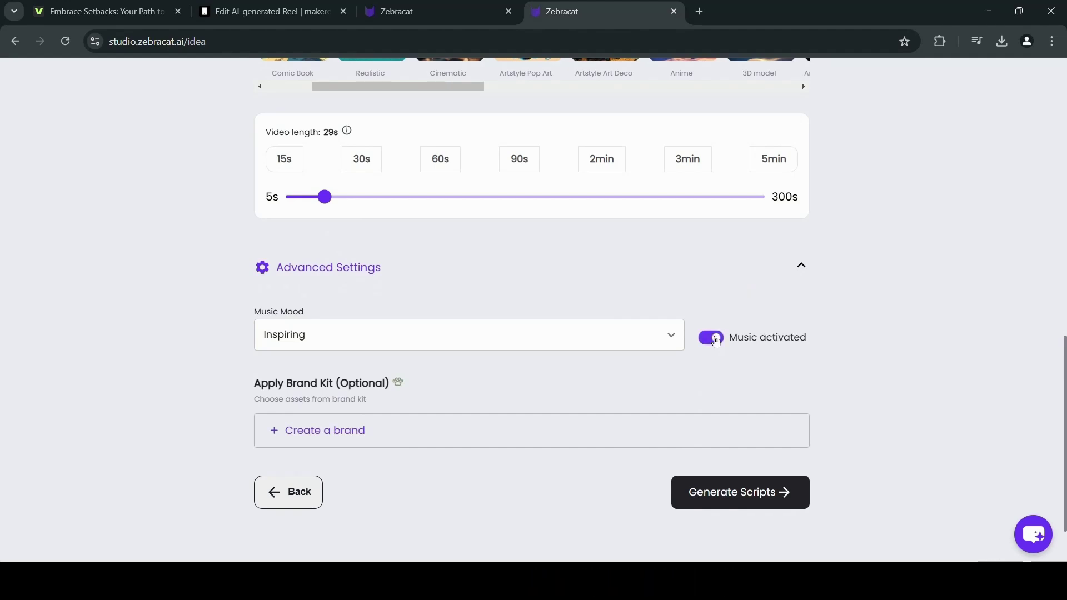
left_click(717, 483)
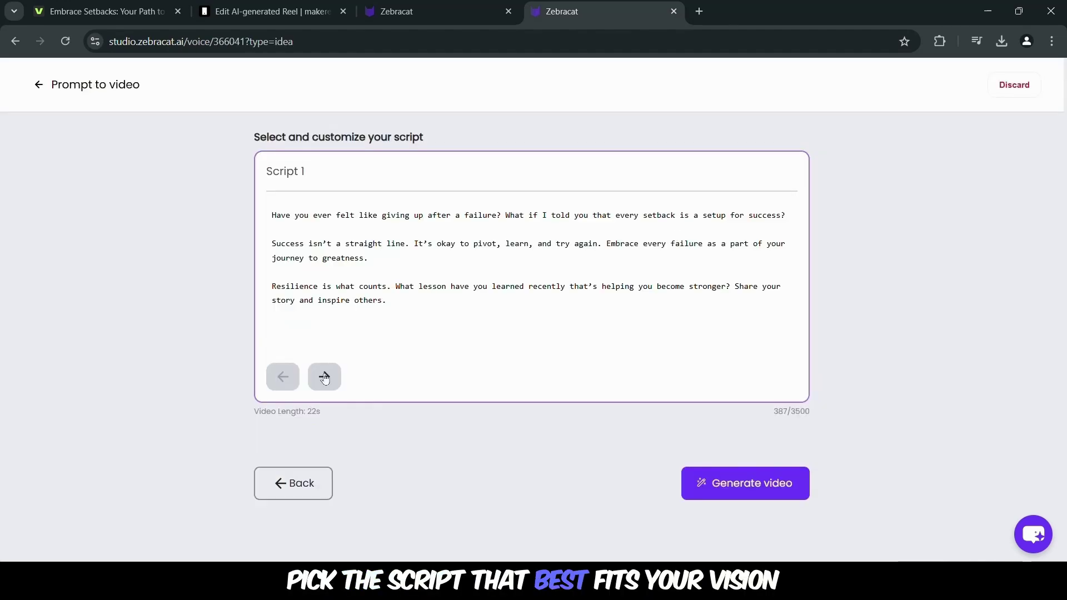
- Build the video from Script 2, play it, and open Scene 2's Change scenes options
left_click(326, 377)
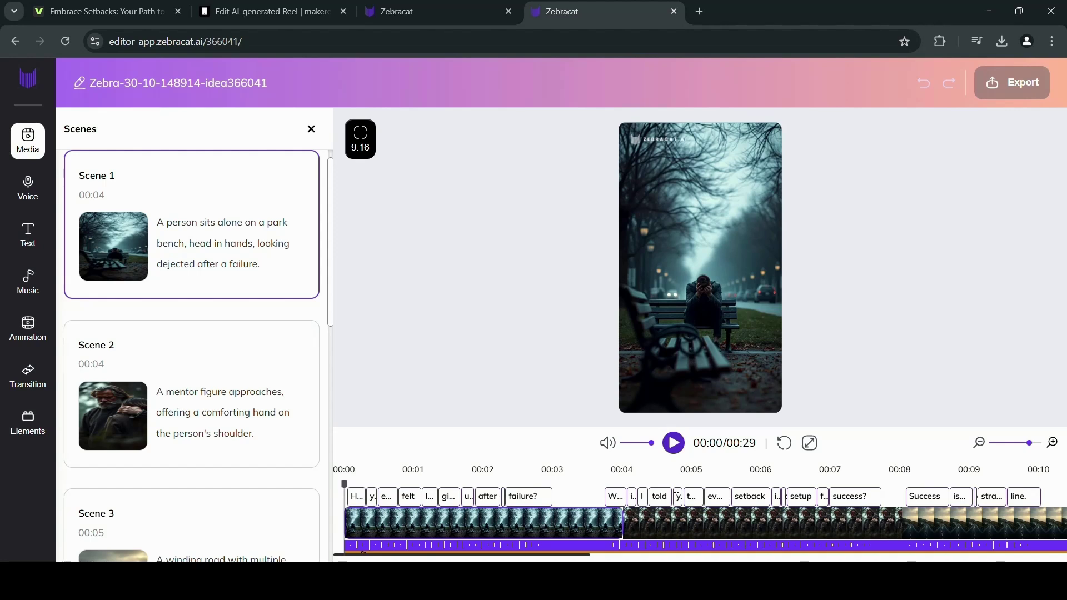
left_click(675, 443)
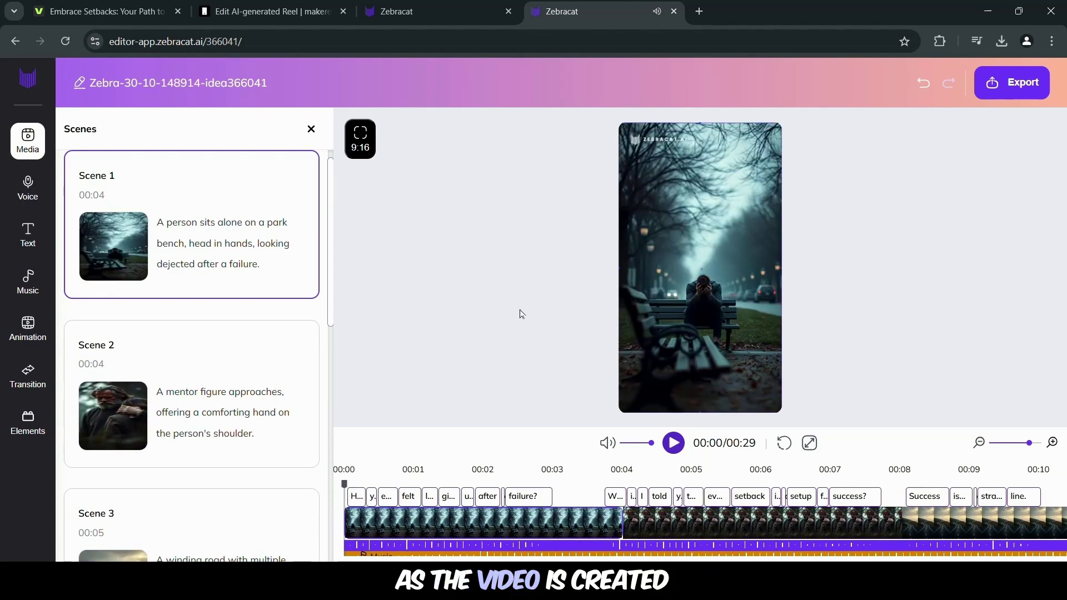
left_click(114, 389)
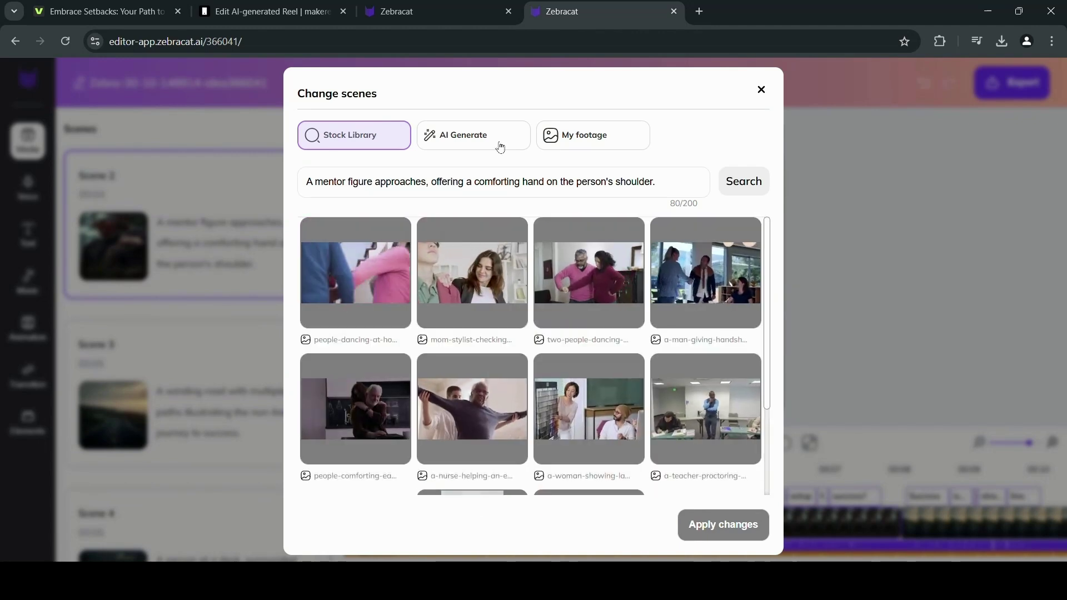
- Generate AI footage for Scene 2 and play the updated video
left_click(500, 146)
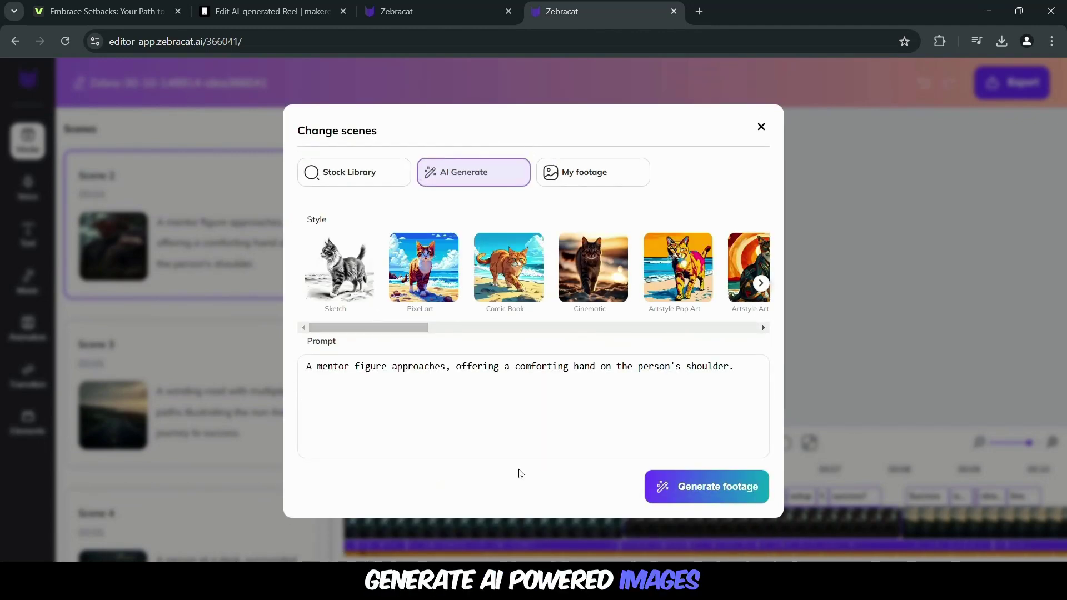
left_click(668, 488)
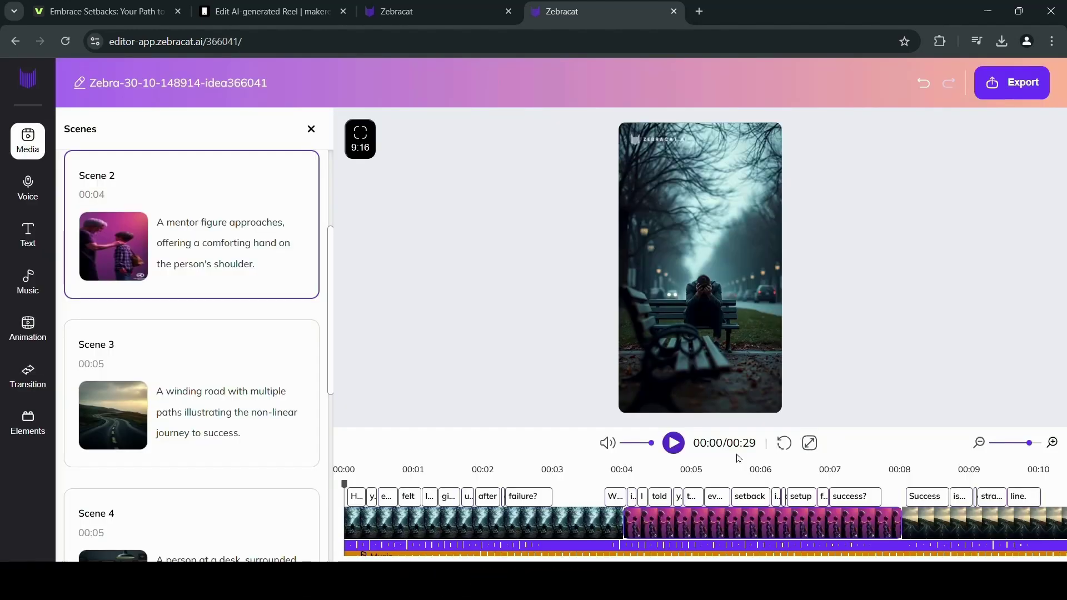
left_click(675, 443)
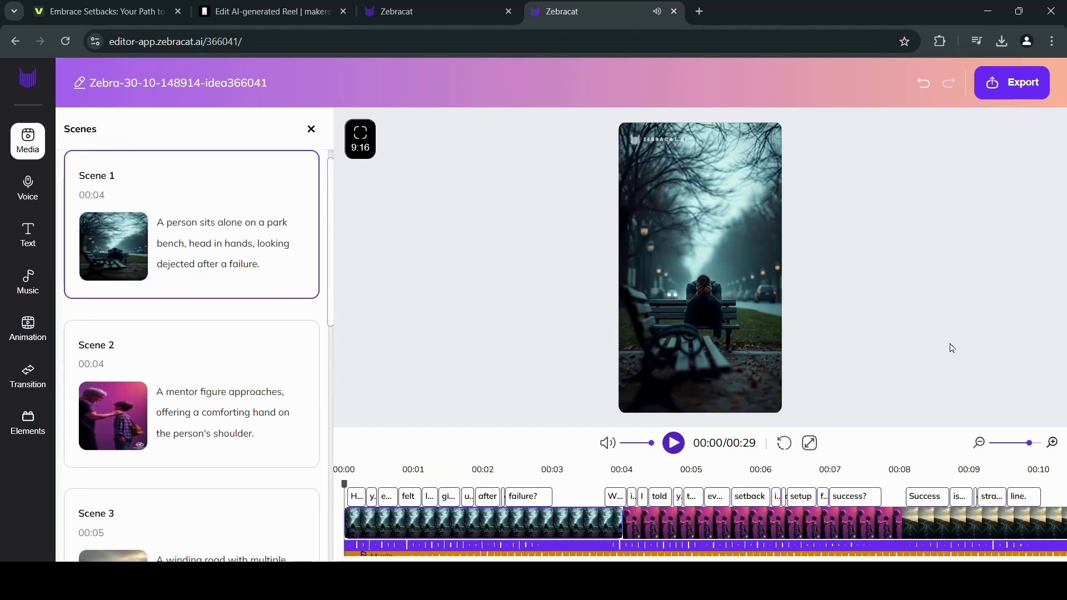
- Prepare the video for download at 720 resolution with medium compression
left_click(1027, 99)
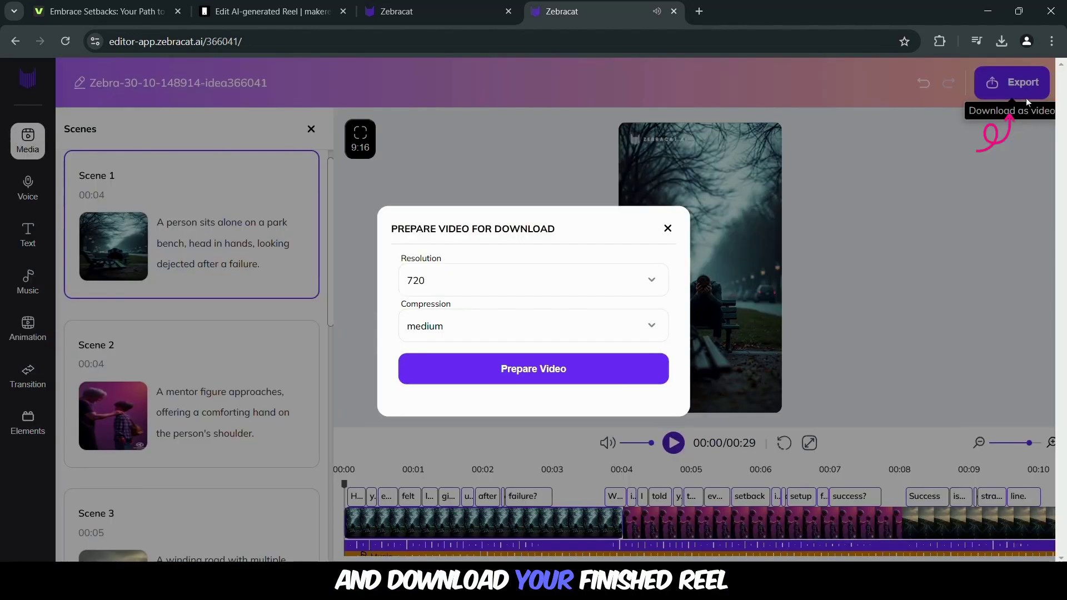
left_click(562, 333)
left_click(562, 366)
left_click(523, 376)
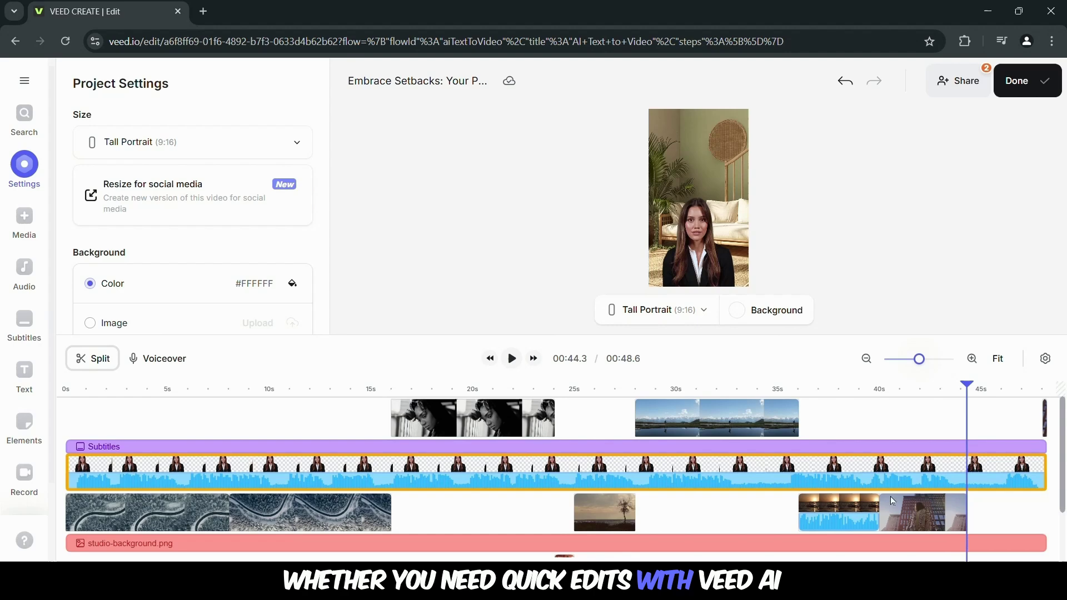
- Select the AI avatar track in the VEED timeline to bring up Edit Video
left_click(867, 478)
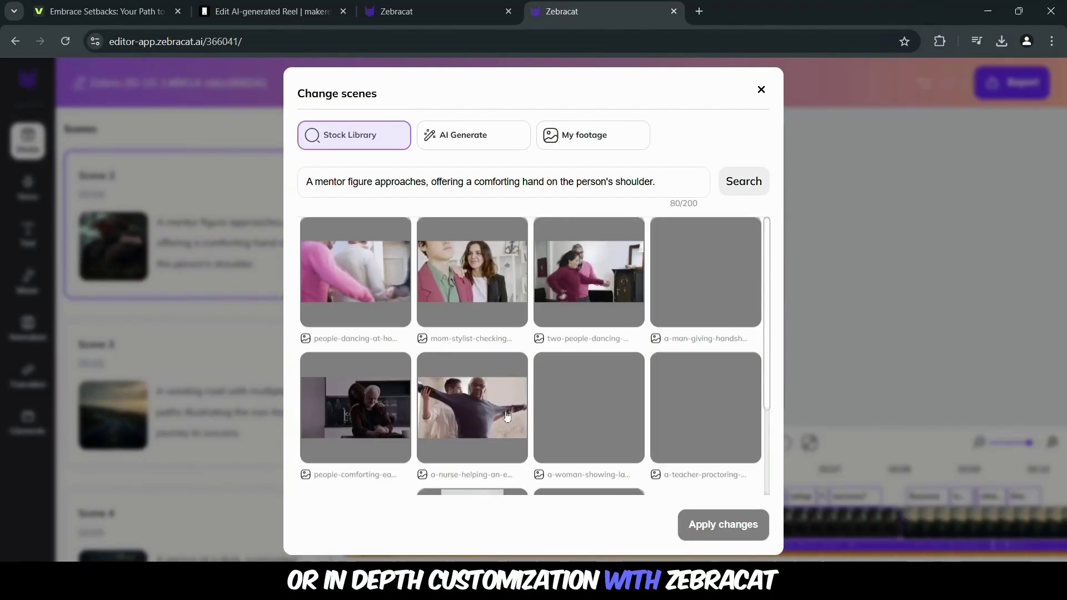
- Switch Scene 2's Change scenes dialog to AI Generate and generate a new mentor image
scroll(507, 416, "down", 3)
scroll(502, 412, "up", 1)
scroll(502, 411, "up", 2)
left_click(496, 145)
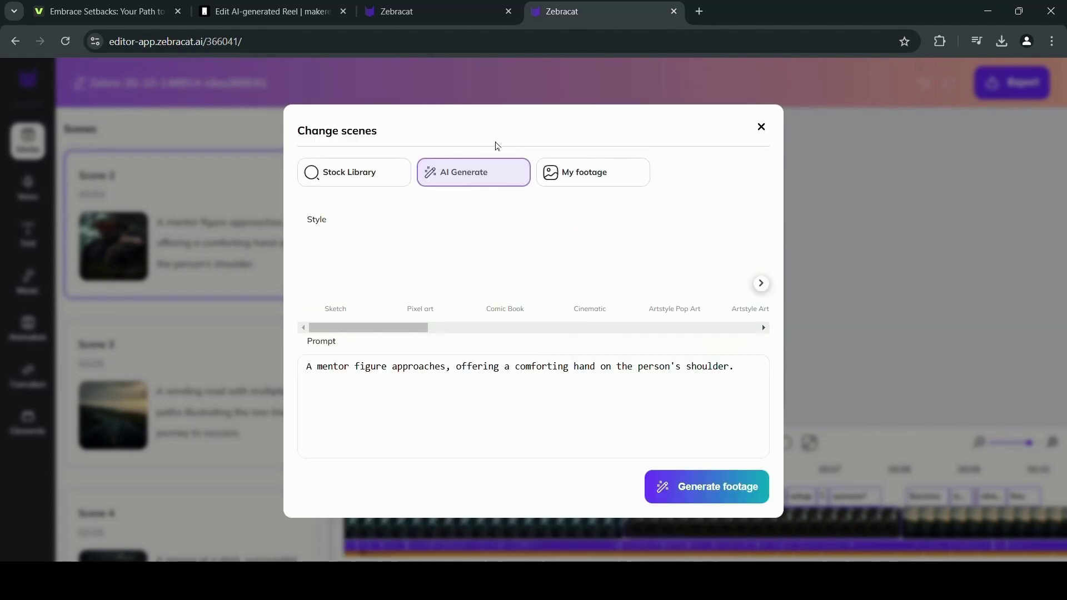
left_click(707, 487)
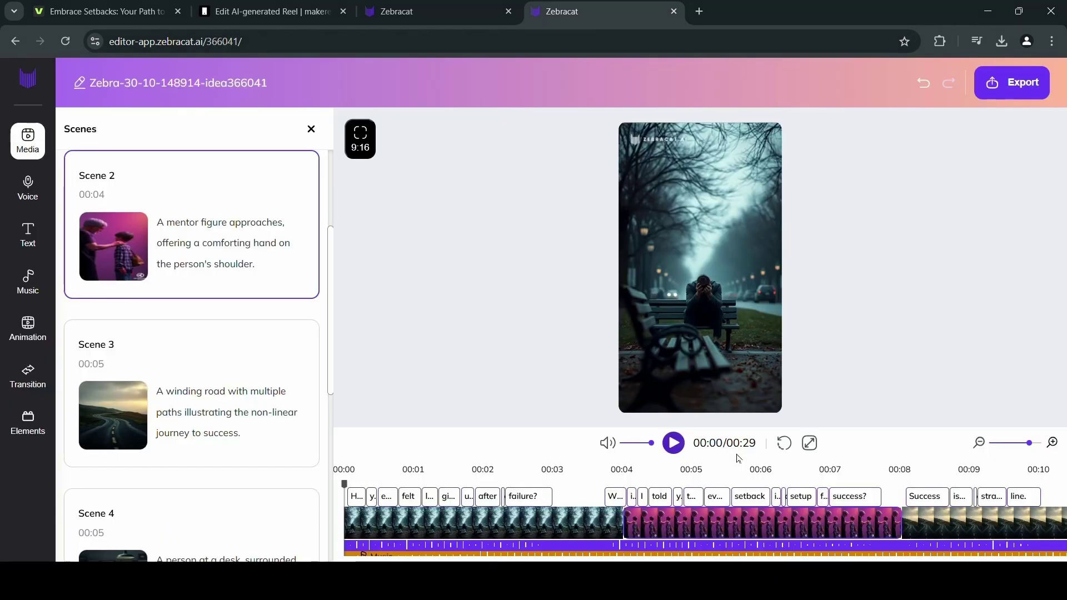